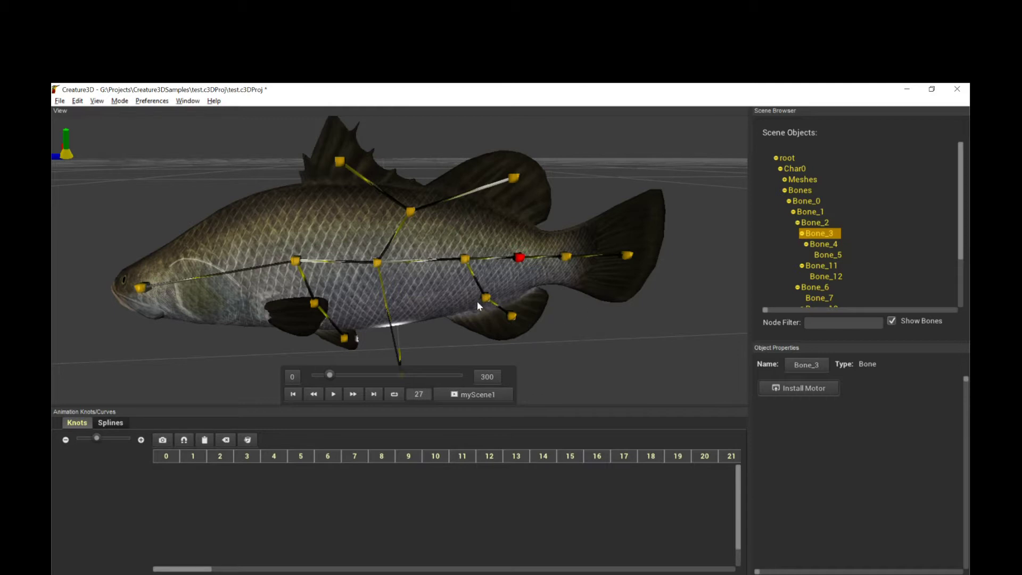
Select tail bone Bone_3 on the fish skeleton.
{"action": "left_click_drag", "start_coordinate": [477, 302], "coordinate": [478, 302]}
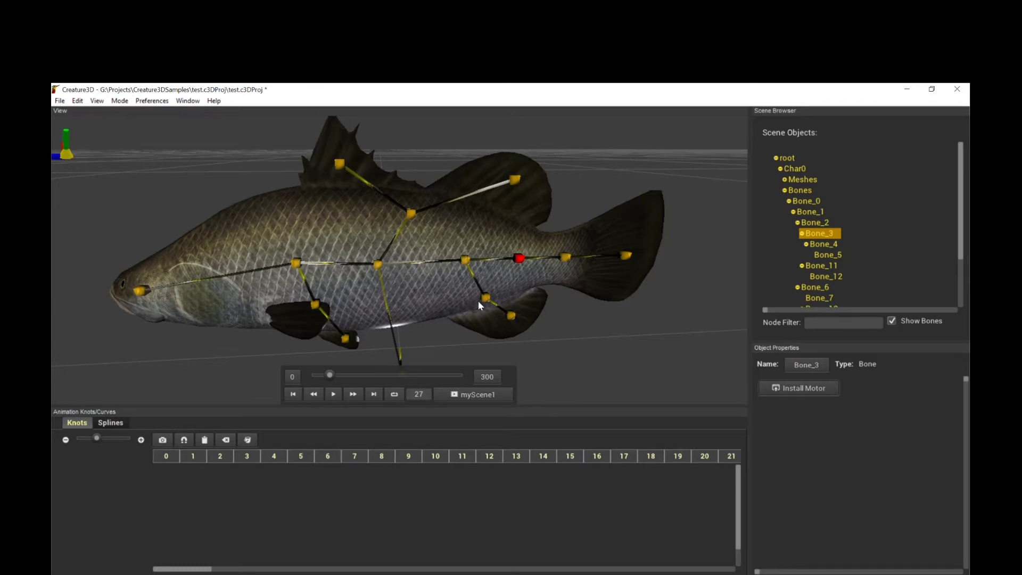
{"action": "left_click", "coordinate": [567, 259]}
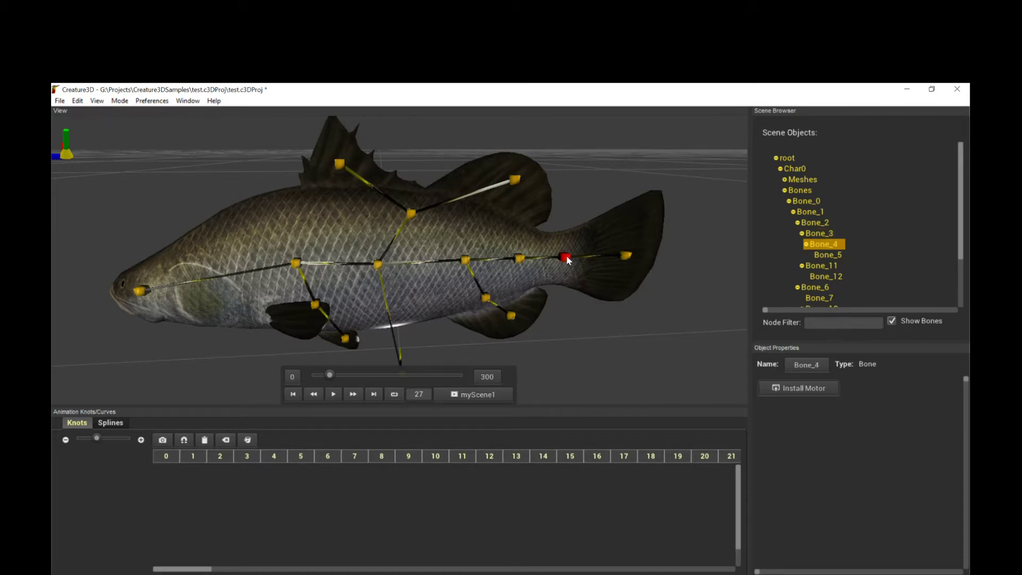
{"action": "left_click", "coordinate": [520, 260]}
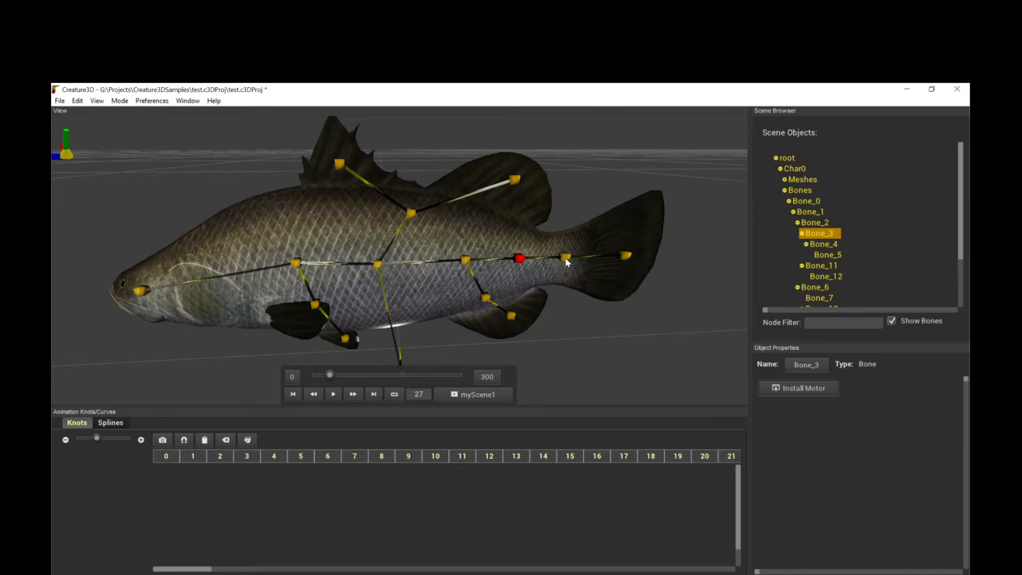
{"action": "left_click", "coordinate": [566, 258]}
{"action": "left_click", "coordinate": [519, 259]}
Install an FK motor on Bone_3, creating BMotor0, and drag the tail to test it.
{"action": "left_click", "coordinate": [803, 392]}
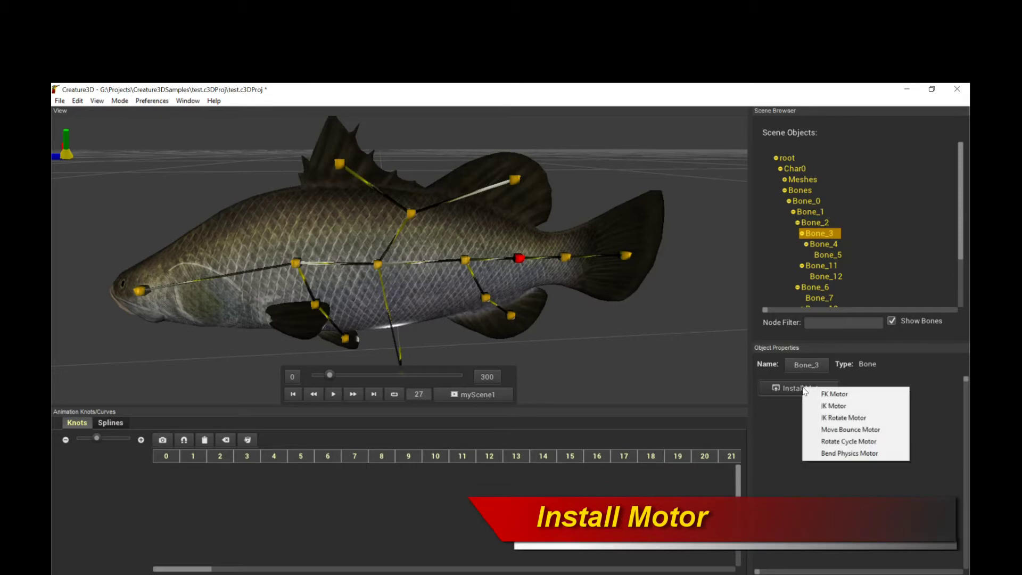
{"action": "left_click", "coordinate": [832, 398]}
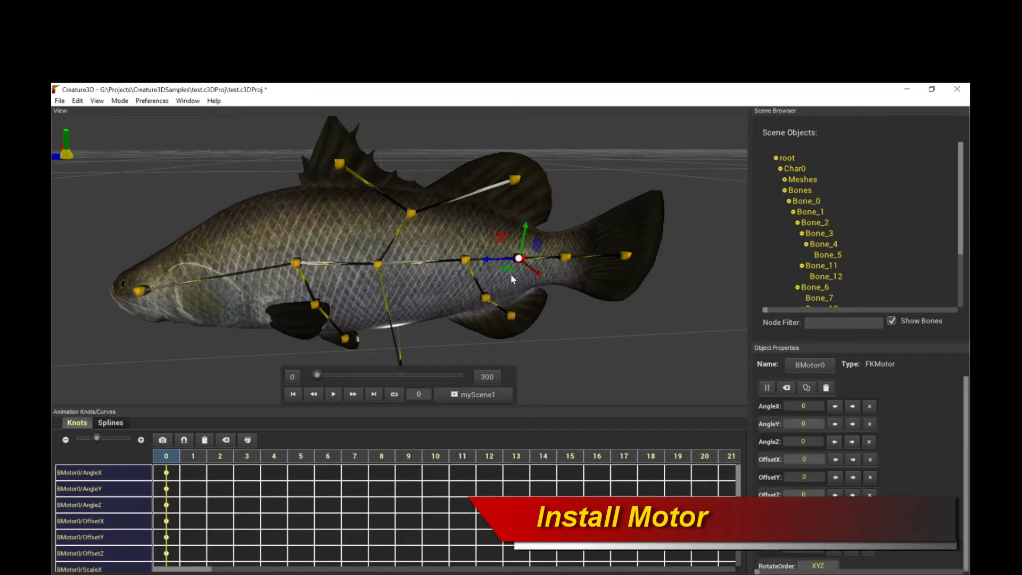
{"action": "left_click_drag", "start_coordinate": [569, 297], "coordinate": [501, 237]}
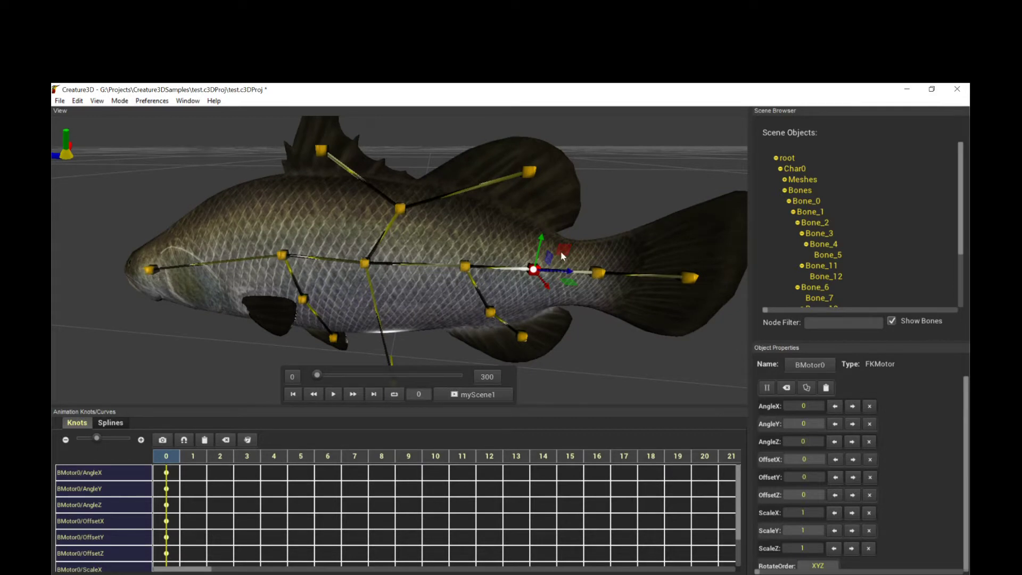
{"action": "left_click_drag", "start_coordinate": [561, 251], "coordinate": [562, 265]}
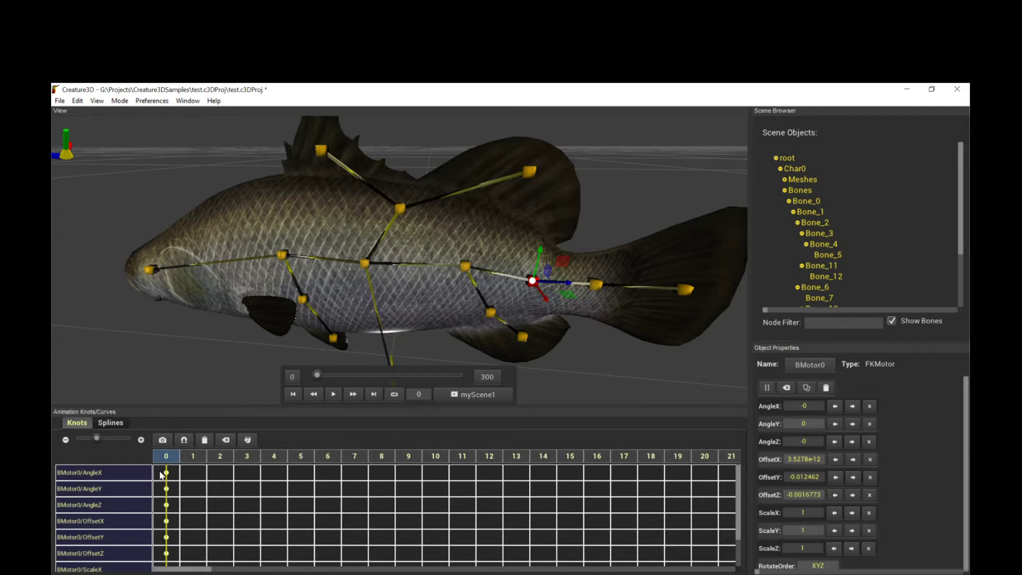
Key a raised tail pose at frame 10 and check the in-between pose at frame 3.
{"action": "mouse_move", "coordinate": [183, 456]}
{"action": "left_mouse_down"}
{"action": "mouse_move", "coordinate": [516, 456]}
{"action": "mouse_move", "coordinate": [209, 458]}
{"action": "mouse_move", "coordinate": [431, 459]}
{"action": "left_mouse_up"}
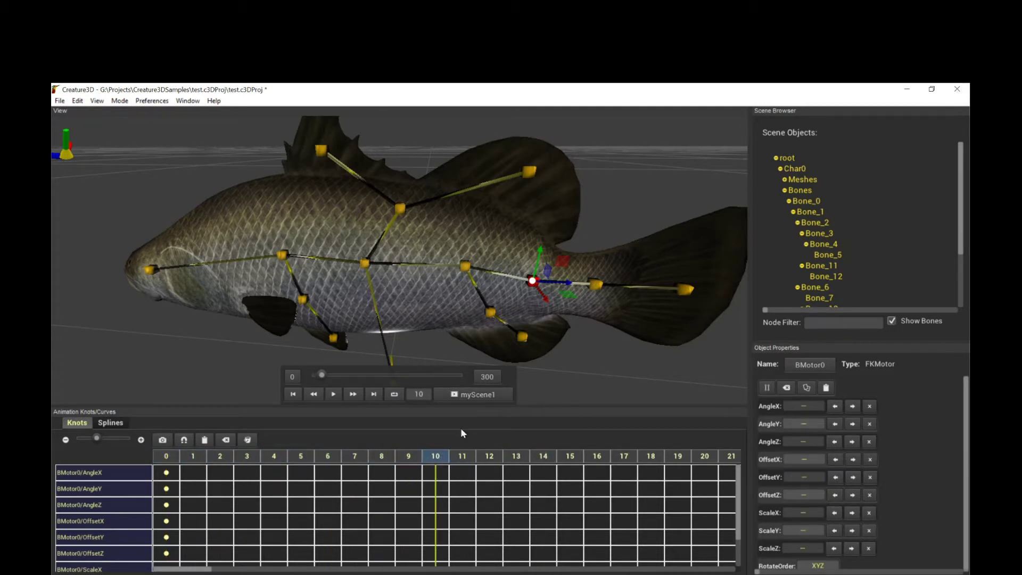
{"action": "left_click_drag", "start_coordinate": [563, 268], "coordinate": [517, 272]}
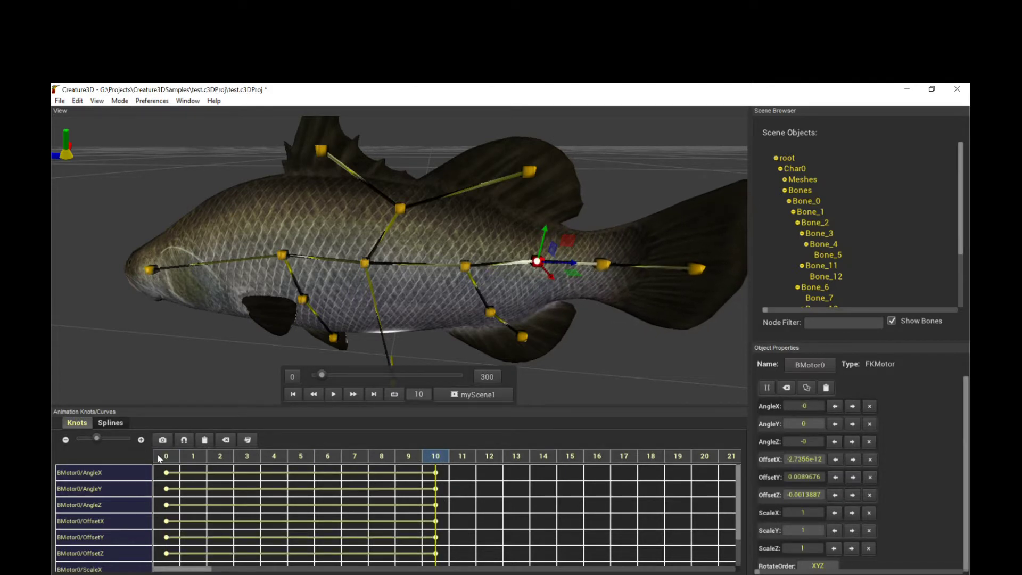
{"action": "mouse_move", "coordinate": [183, 457]}
{"action": "left_mouse_down"}
{"action": "mouse_move", "coordinate": [436, 458]}
{"action": "mouse_move", "coordinate": [163, 464]}
{"action": "mouse_move", "coordinate": [420, 455]}
{"action": "mouse_move", "coordinate": [165, 457]}
{"action": "left_mouse_up"}
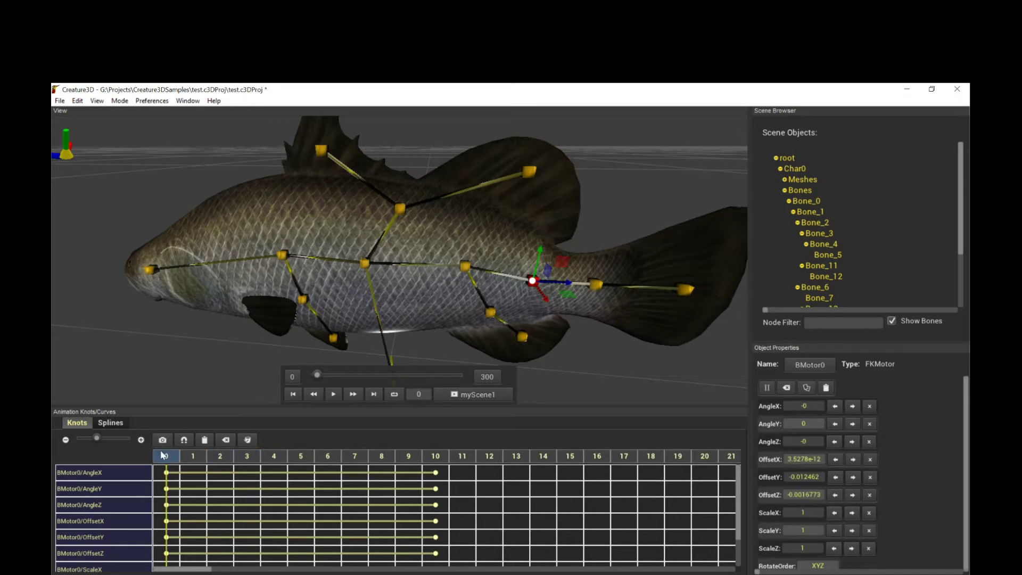
Play, stop and step through the 0–10 tail animation, ending on frame 10.
{"action": "left_click", "coordinate": [334, 393]}
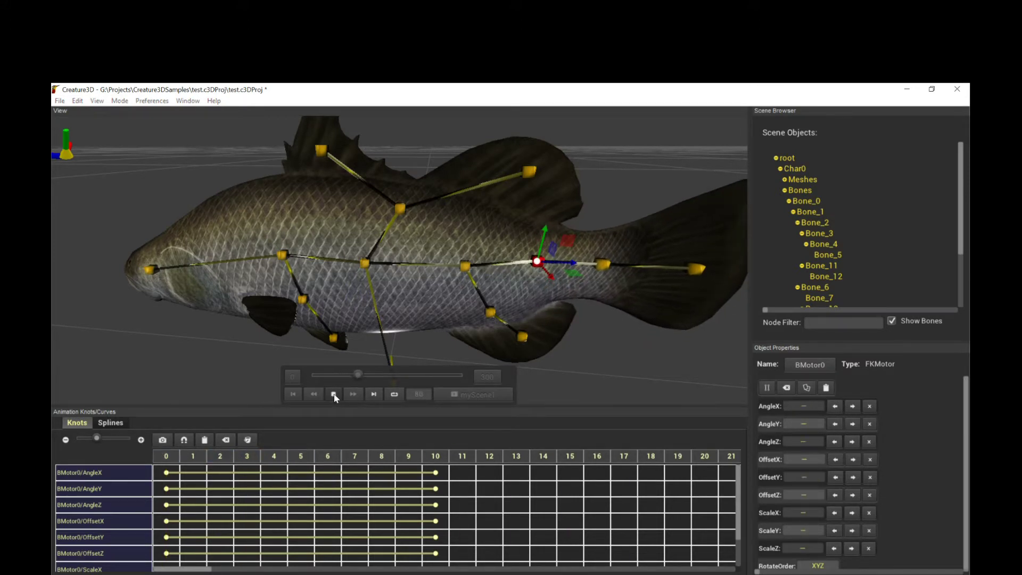
{"action": "left_click", "coordinate": [334, 394]}
{"action": "left_click", "coordinate": [353, 394]}
{"action": "left_click", "coordinate": [353, 394]}
{"action": "left_click", "coordinate": [353, 395]}
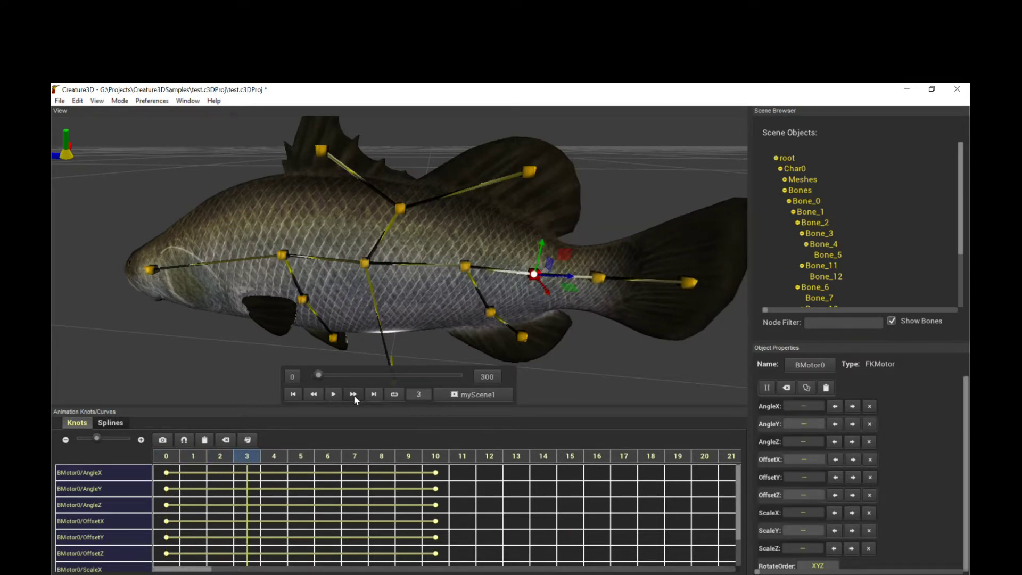
{"action": "left_click", "coordinate": [315, 394]}
{"action": "left_click", "coordinate": [315, 394]}
{"action": "left_click", "coordinate": [314, 394]}
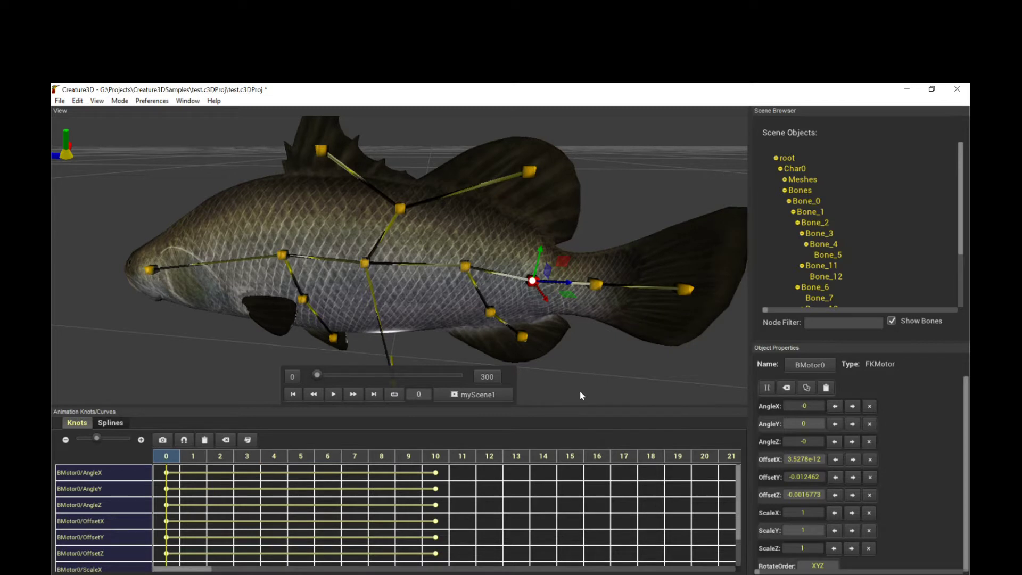
{"action": "left_click", "coordinate": [441, 455]}
Delete all six BMotor0 knots at frame 10.
{"action": "left_click", "coordinate": [172, 455]}
{"action": "left_click_drag", "start_coordinate": [172, 454], "coordinate": [442, 459]}
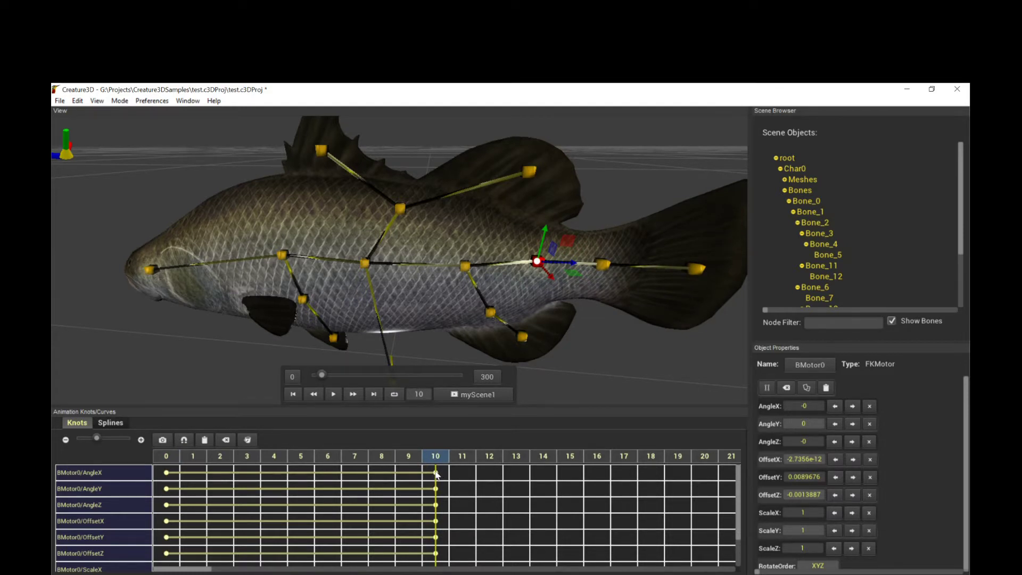
{"action": "left_click_drag", "start_coordinate": [436, 473], "coordinate": [438, 554]}
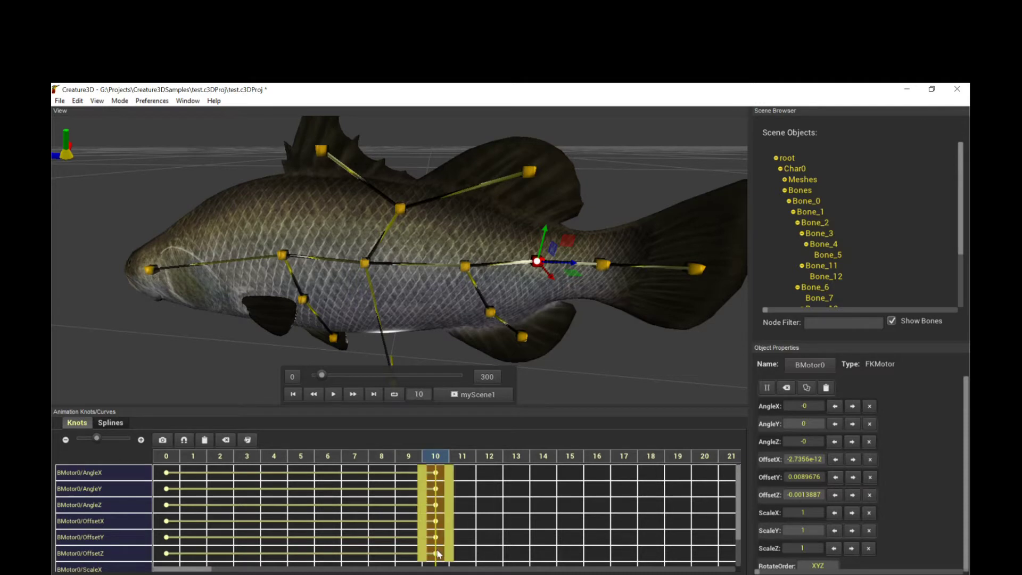
{"action": "key", "text": "Delete"}
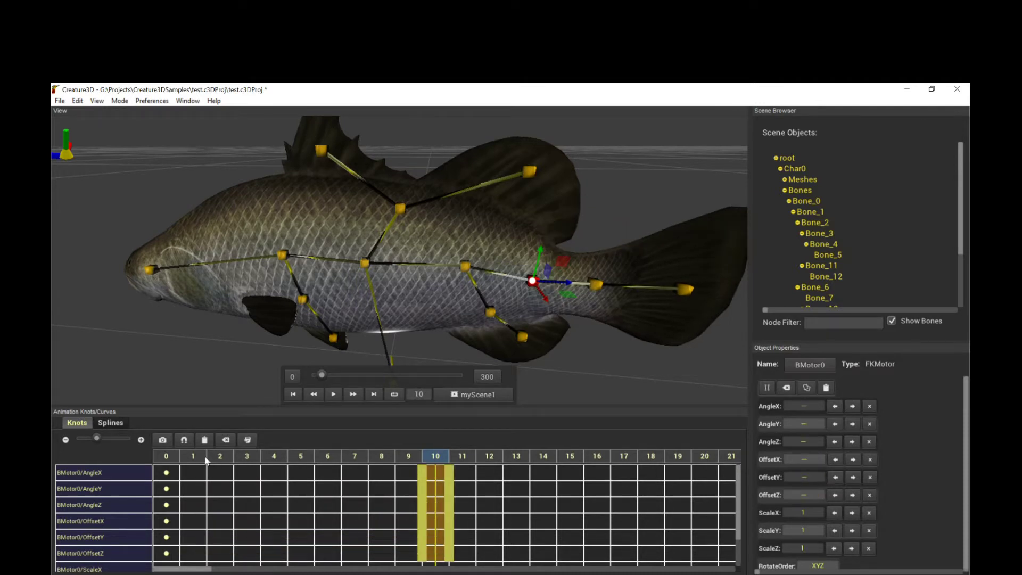
Raise the tail bone at frame 0 and orbit the fish toward the camera.
{"action": "left_click", "coordinate": [171, 457]}
{"action": "key", "text": "Right"}
{"action": "key", "text": "Right"}
{"action": "key", "text": "Right"}
{"action": "key", "text": "Right"}
{"action": "key", "text": "Right"}
{"action": "key", "text": "Right"}
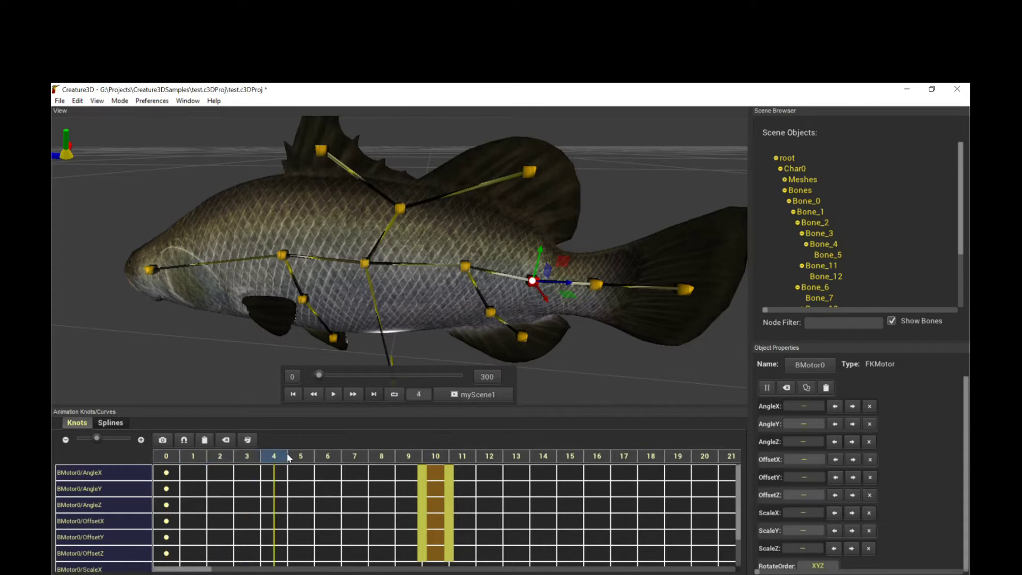
{"action": "left_click", "coordinate": [167, 457]}
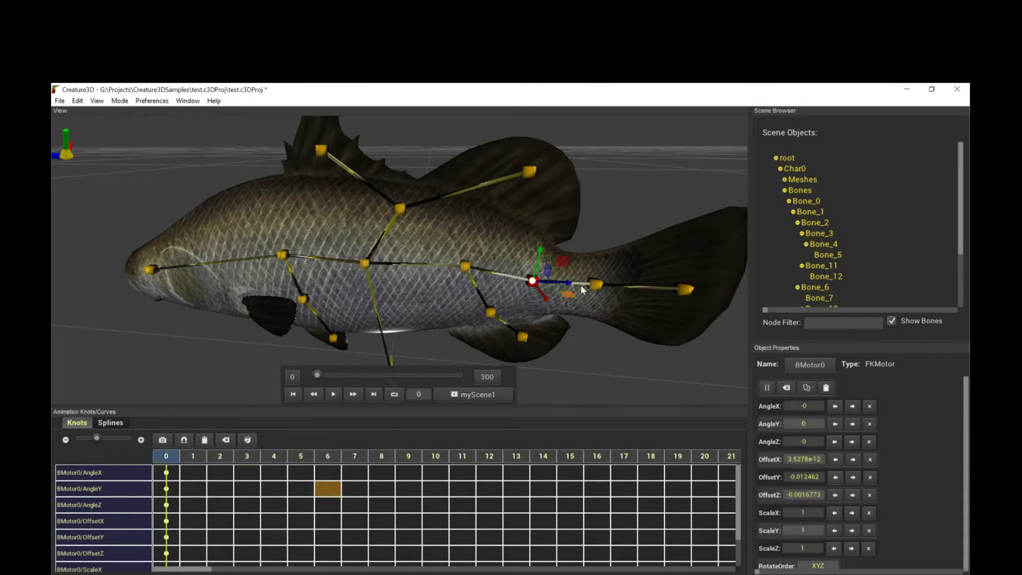
{"action": "left_click_drag", "start_coordinate": [561, 260], "coordinate": [562, 249]}
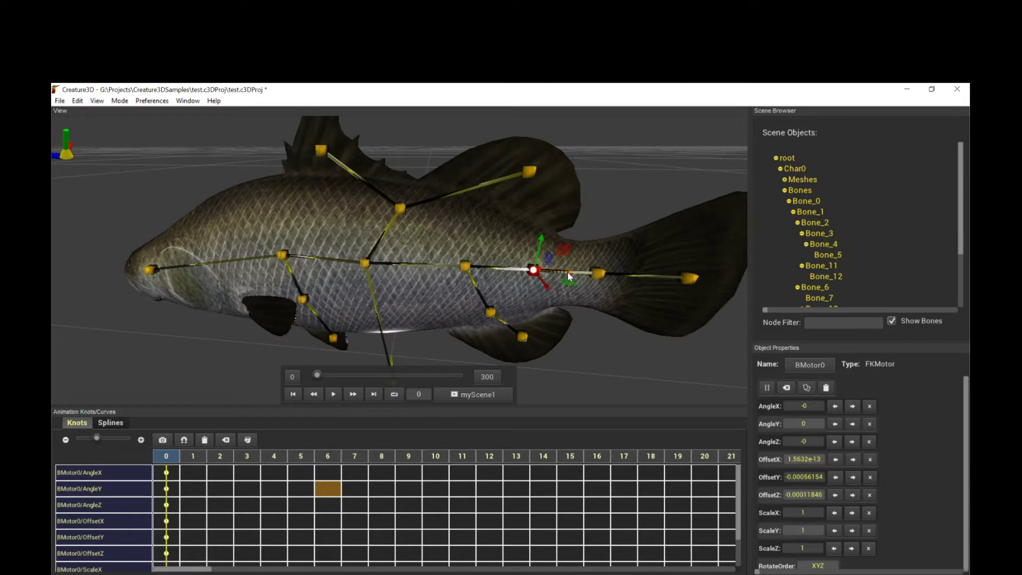
{"action": "left_click_drag", "start_coordinate": [568, 272], "coordinate": [568, 287]}
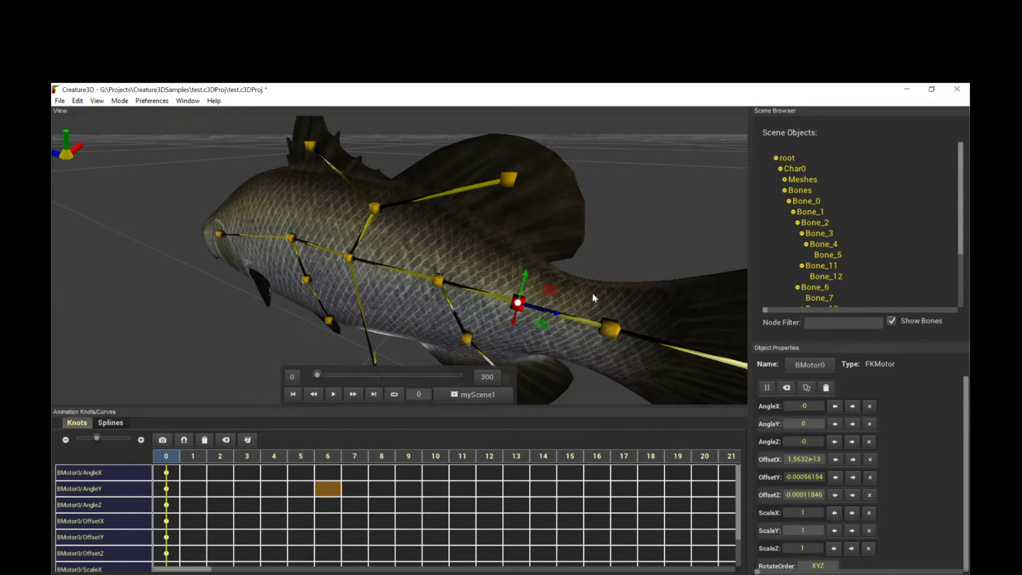
Switch the gizmo to rotation and rotate the tail bone about 15 degrees at frame 0.
{"action": "key", "text": "e"}
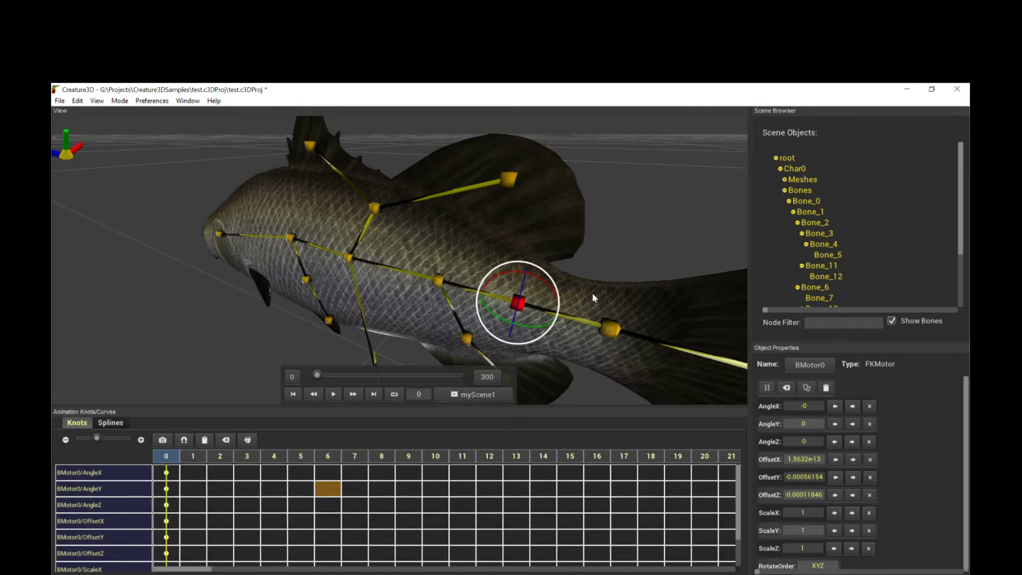
{"action": "key", "text": "w"}
{"action": "key", "text": "e"}
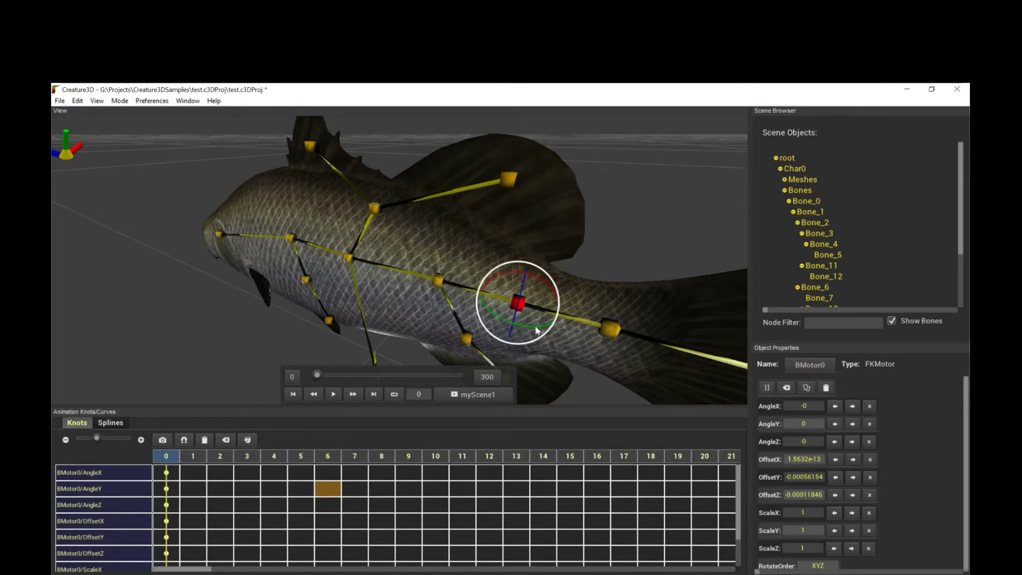
{"action": "key", "text": "w"}
{"action": "key", "text": "e"}
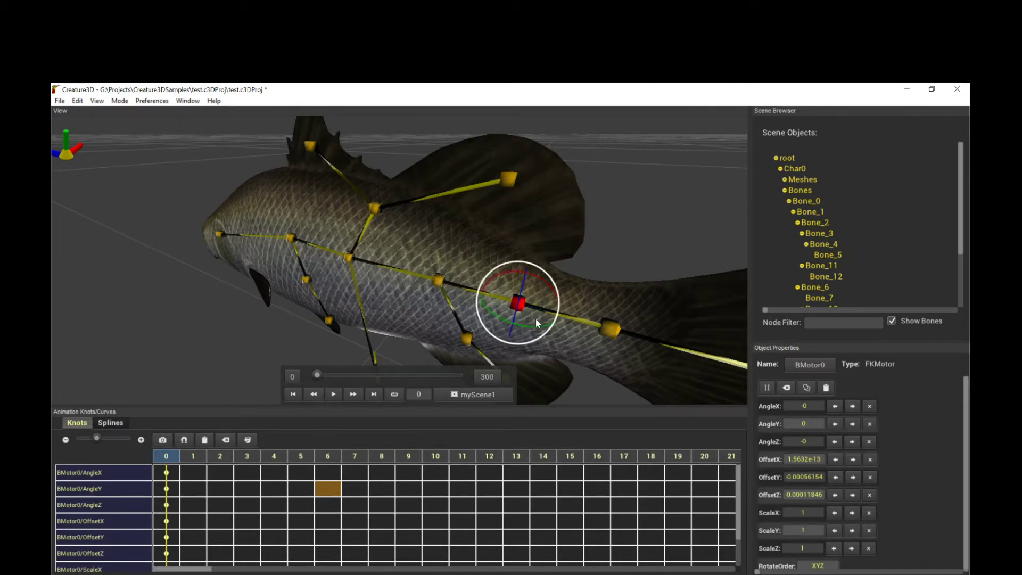
{"action": "key", "text": "w"}
{"action": "key", "text": "e"}
{"action": "key", "text": "w"}
{"action": "key", "text": "e"}
{"action": "left_click_drag", "start_coordinate": [531, 284], "coordinate": [534, 284]}
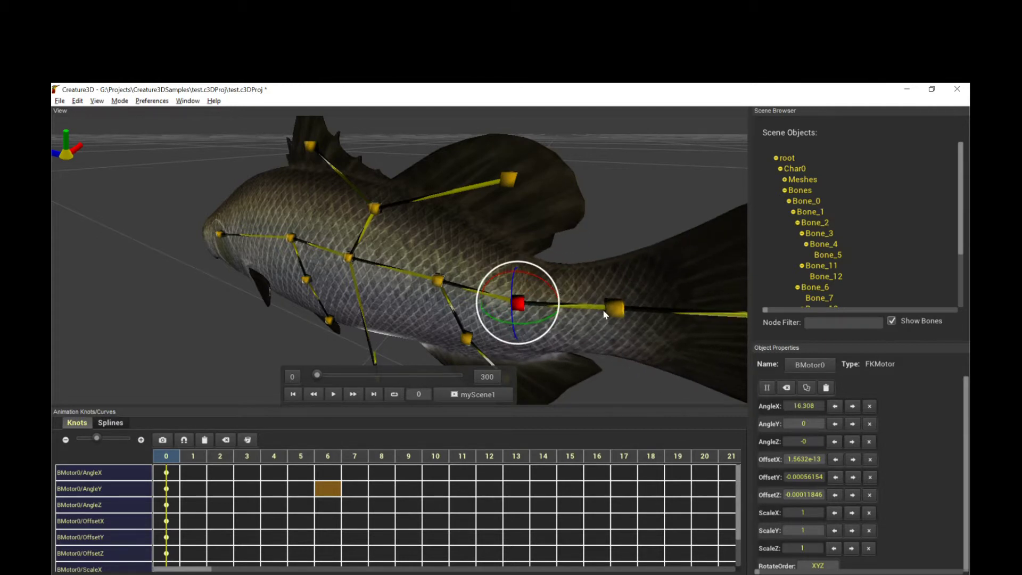
{"action": "left_click_drag", "start_coordinate": [603, 309], "coordinate": [616, 299]}
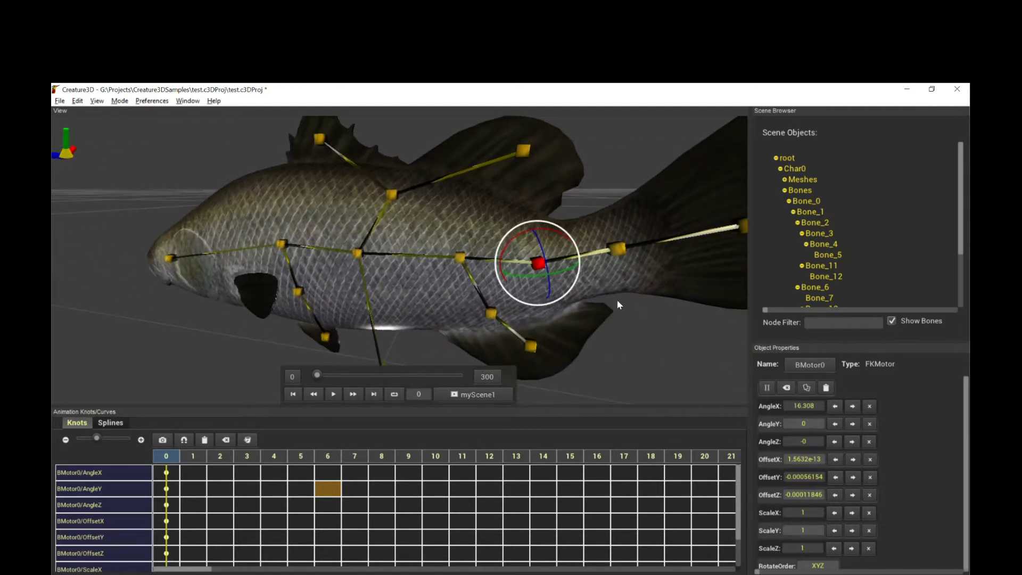
Rotate the tail the other way at frame 10 and play the swing.
{"action": "left_click", "coordinate": [435, 456]}
{"action": "left_click_drag", "start_coordinate": [554, 235], "coordinate": [553, 277]}
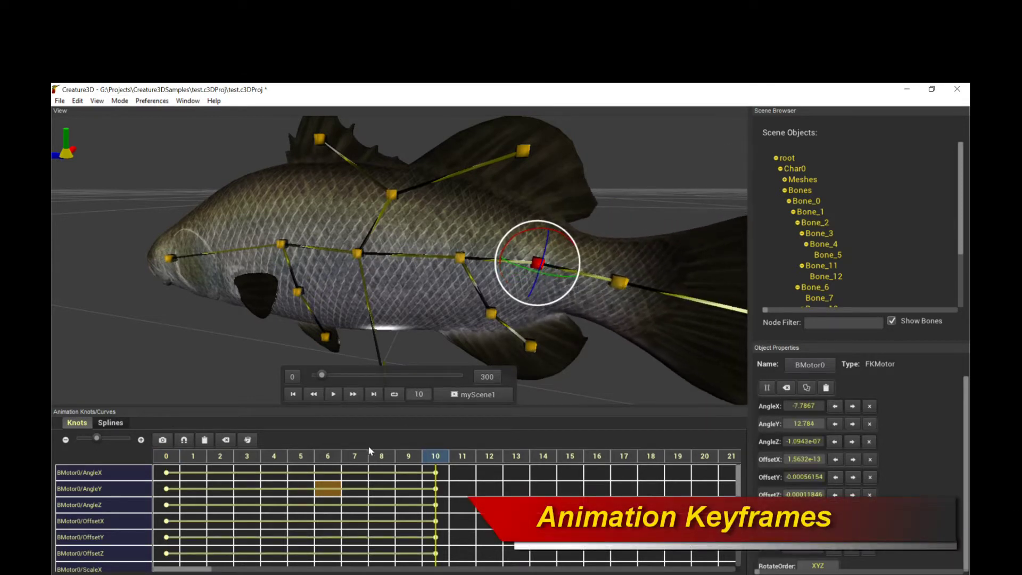
{"action": "left_click", "coordinate": [166, 457]}
{"action": "key", "text": "space"}
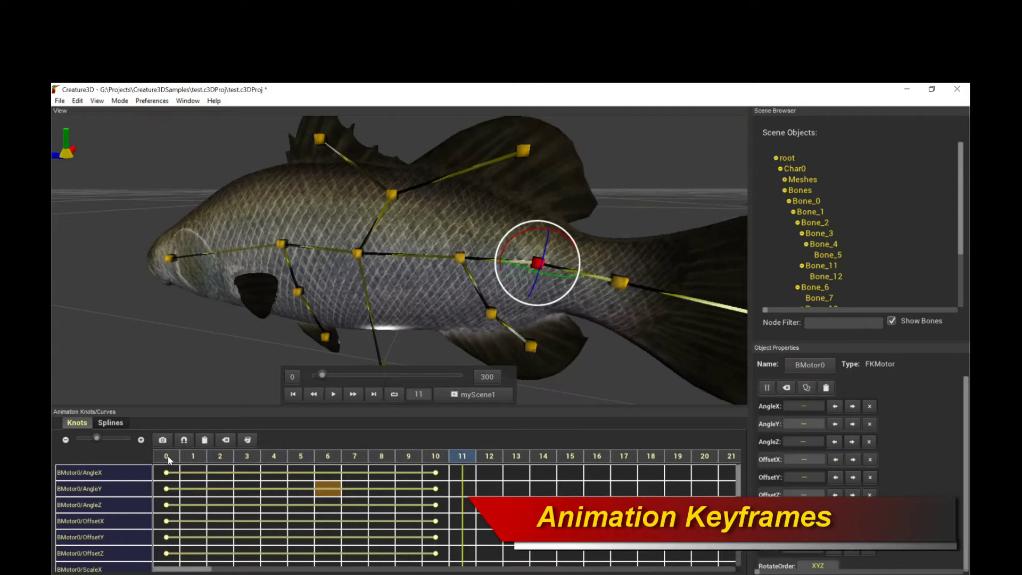
{"action": "left_click_drag", "start_coordinate": [298, 352], "coordinate": [302, 418]}
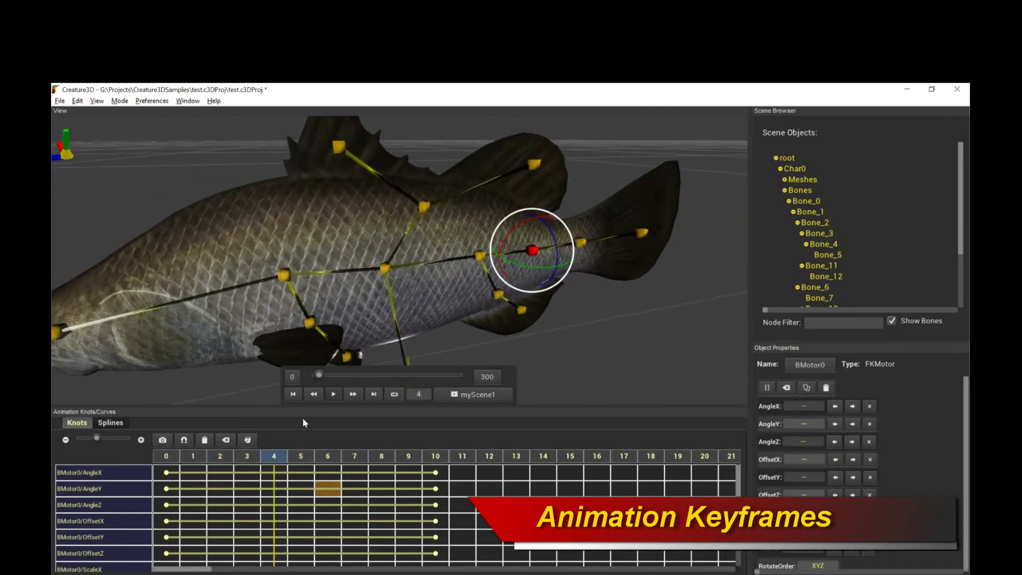
Delete the reappeared frame-10 knots from every BMotor0 channel.
{"action": "left_click", "coordinate": [219, 456]}
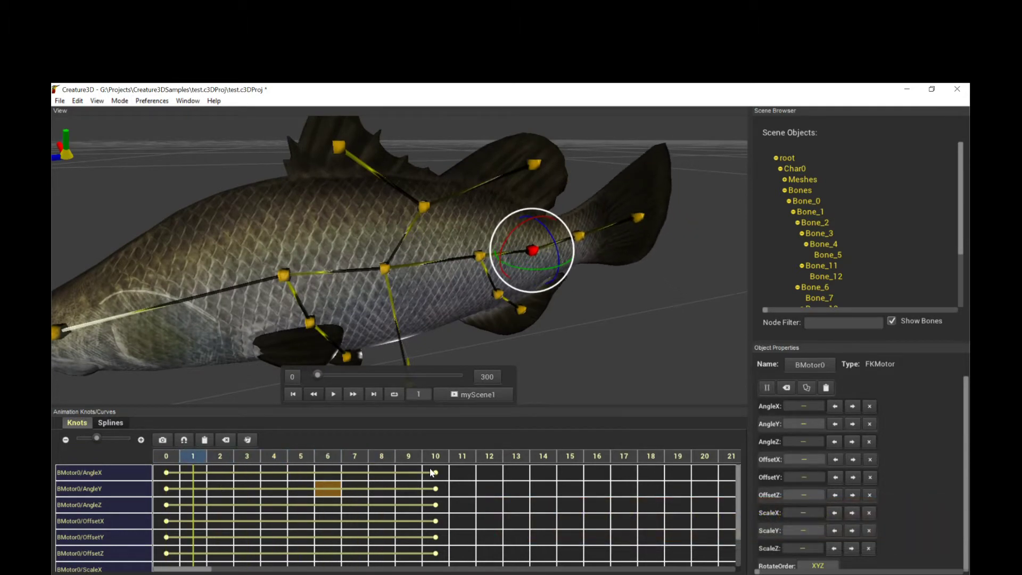
{"action": "left_click_drag", "start_coordinate": [436, 472], "coordinate": [440, 558]}
{"action": "key", "text": "Delete"}
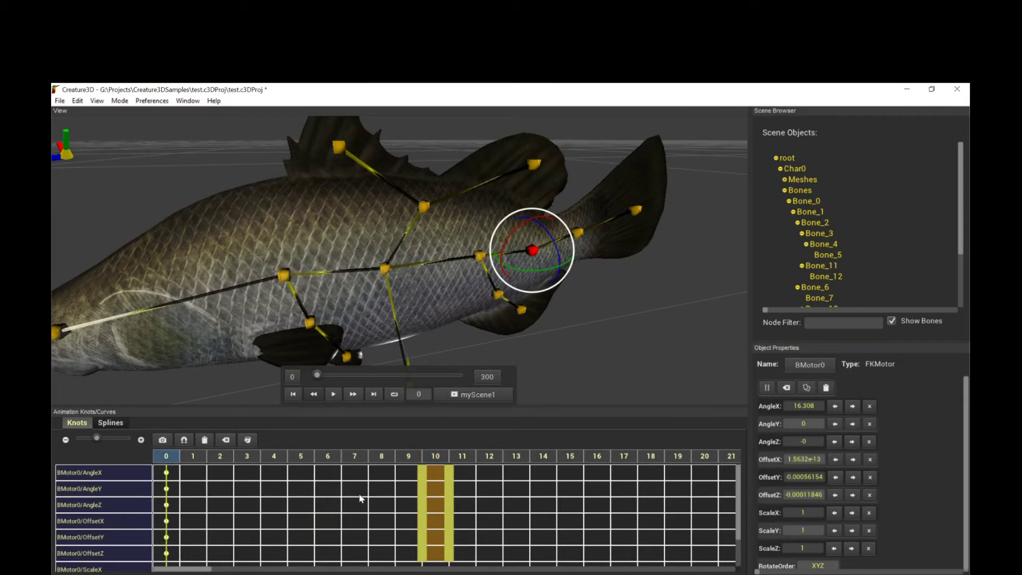
{"action": "left_click", "coordinate": [367, 475]}
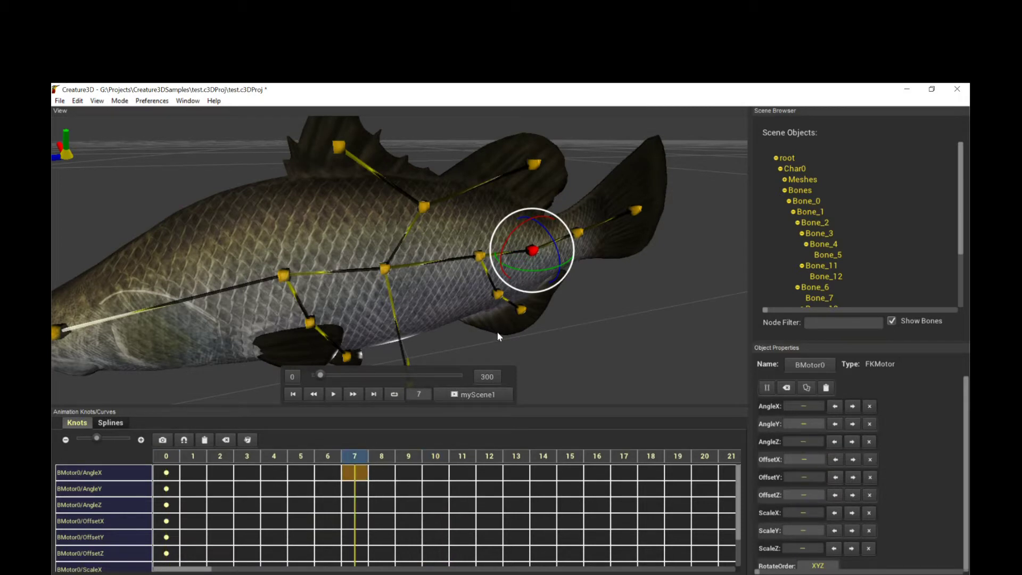
Rotate the tail straight at frame 10, keying all six tracks, and undo an accidental knot shift.
{"action": "left_click", "coordinate": [433, 459]}
{"action": "left_click_drag", "start_coordinate": [557, 264], "coordinate": [534, 272]}
{"action": "left_click_drag", "start_coordinate": [168, 459], "coordinate": [450, 559]}
{"action": "left_click_drag", "start_coordinate": [269, 516], "coordinate": [376, 518]}
{"action": "key", "text": "ctrl+z"}
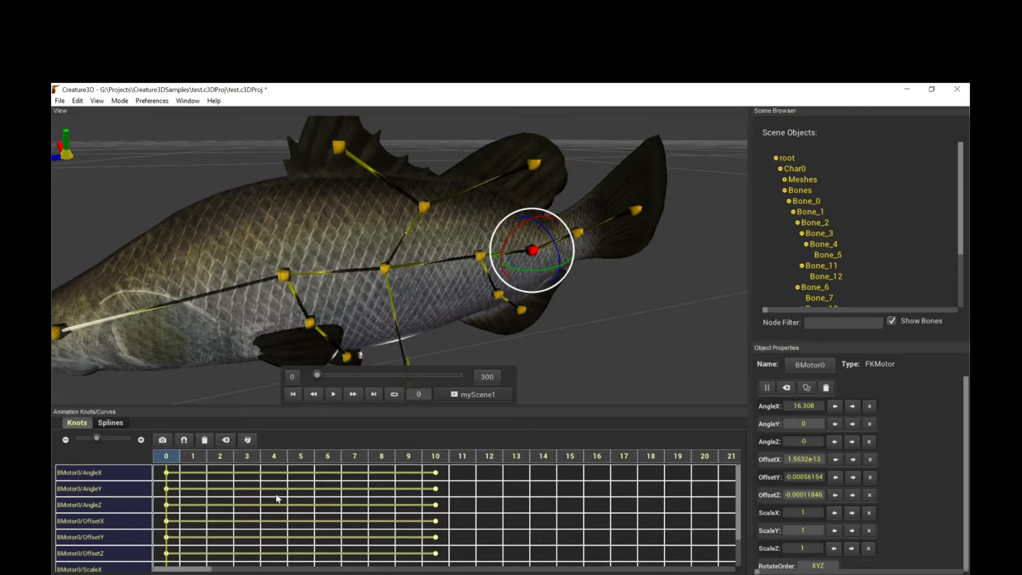
Show the Splines view with an enlarged panel, taller rows and wider frame columns.
{"action": "left_click", "coordinate": [110, 420]}
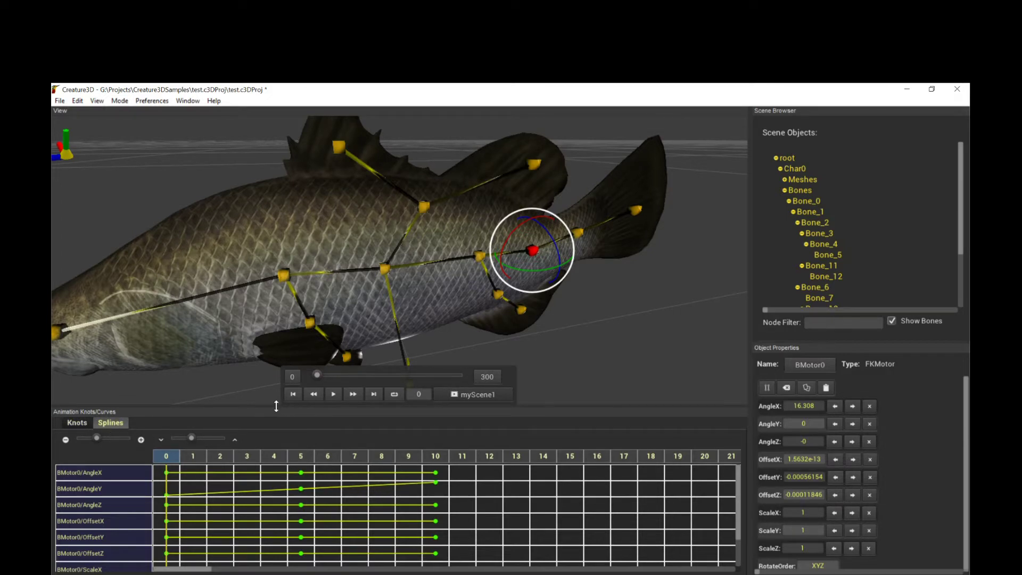
{"action": "left_click_drag", "start_coordinate": [277, 406], "coordinate": [277, 343]}
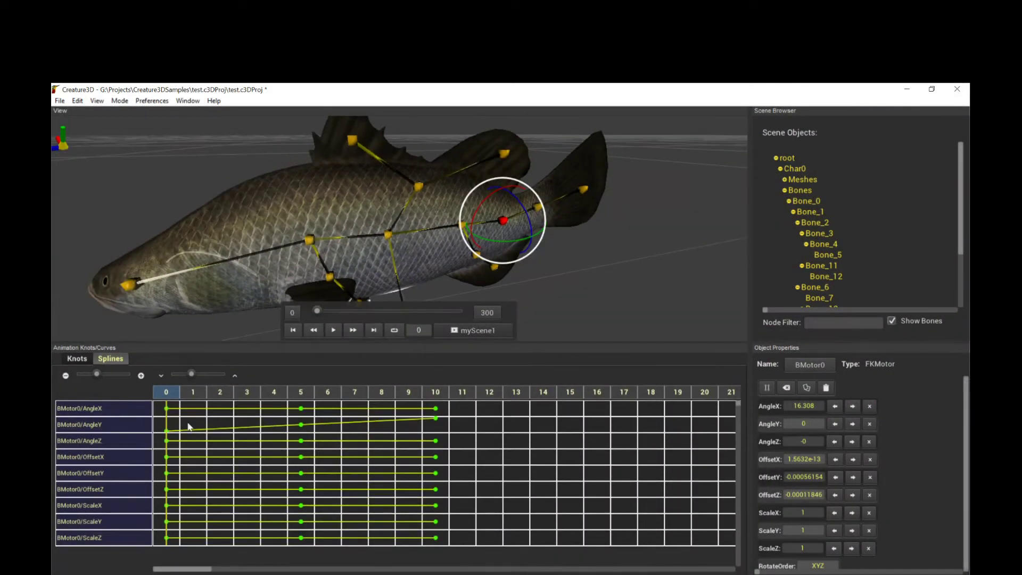
{"action": "left_click_drag", "start_coordinate": [187, 371], "coordinate": [220, 371]}
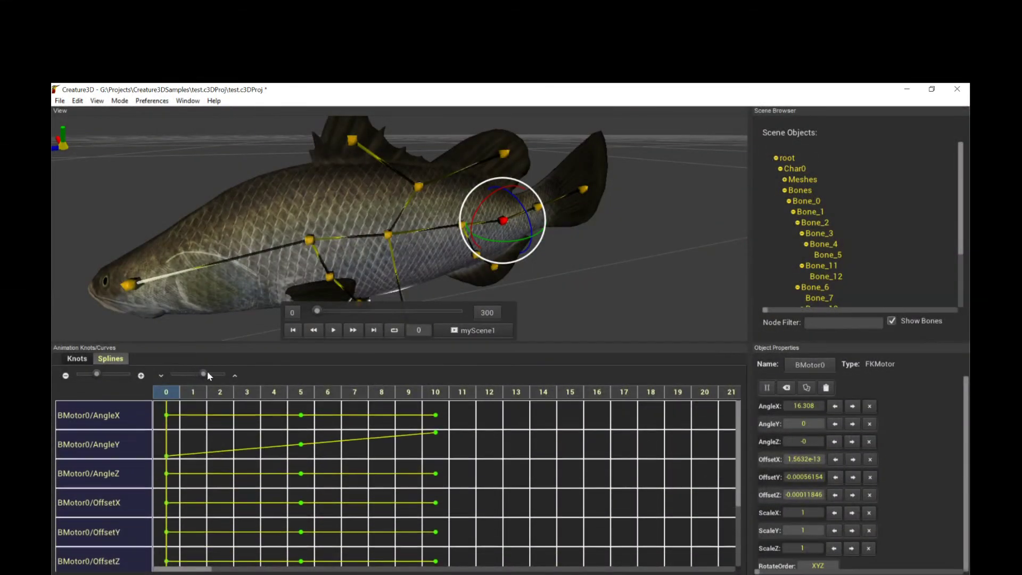
{"action": "left_click_drag", "start_coordinate": [207, 371], "coordinate": [238, 375]}
{"action": "scroll", "coordinate": [358, 497], "scroll_direction": "down", "scroll_amount": 3}
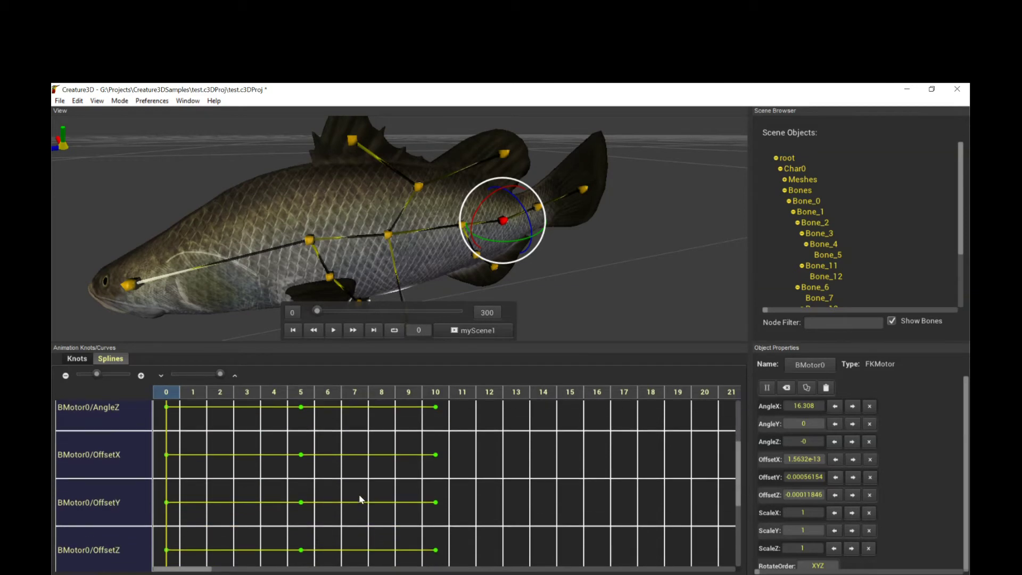
{"action": "scroll", "coordinate": [320, 458], "scroll_direction": "up", "scroll_amount": 3}
{"action": "left_click_drag", "start_coordinate": [96, 374], "coordinate": [105, 373]}
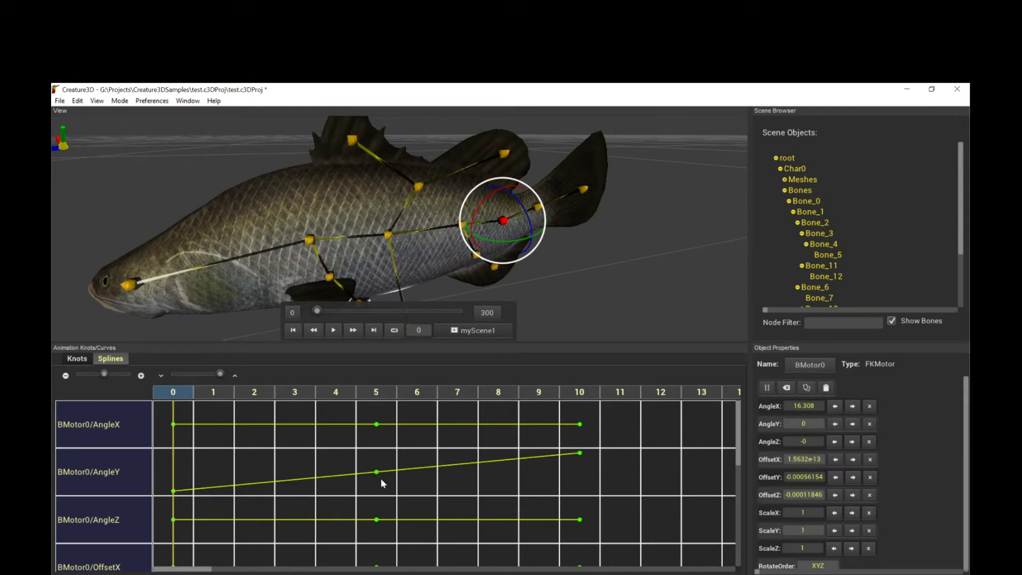
Reshape the AngleY knots and tangents, raising frame 10 to about 36.18.
{"action": "mouse_move", "coordinate": [379, 476]}
{"action": "left_mouse_down"}
{"action": "mouse_move", "coordinate": [379, 487]}
{"action": "mouse_move", "coordinate": [375, 471]}
{"action": "left_mouse_up"}
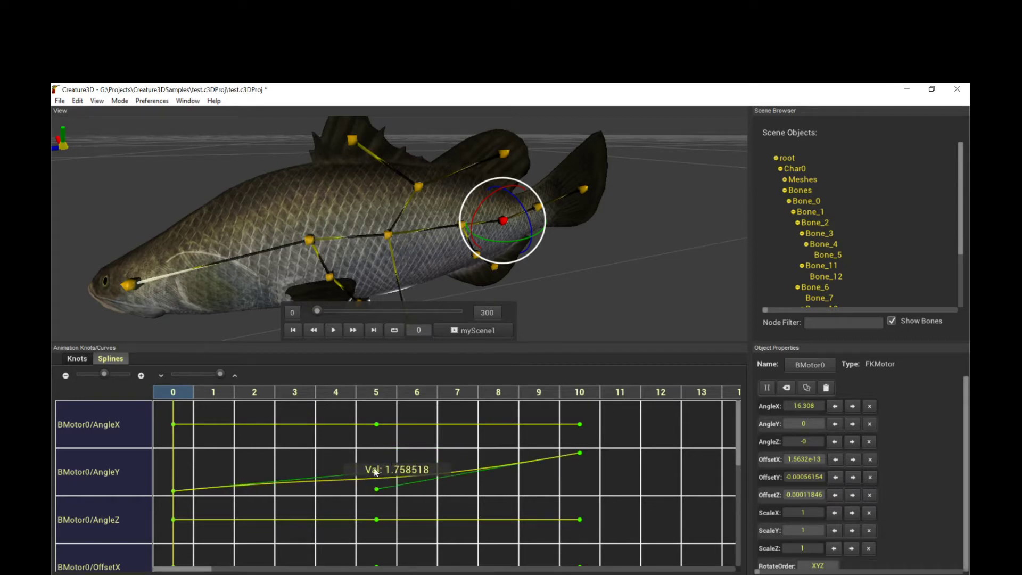
{"action": "left_click_drag", "start_coordinate": [376, 474], "coordinate": [374, 454]}
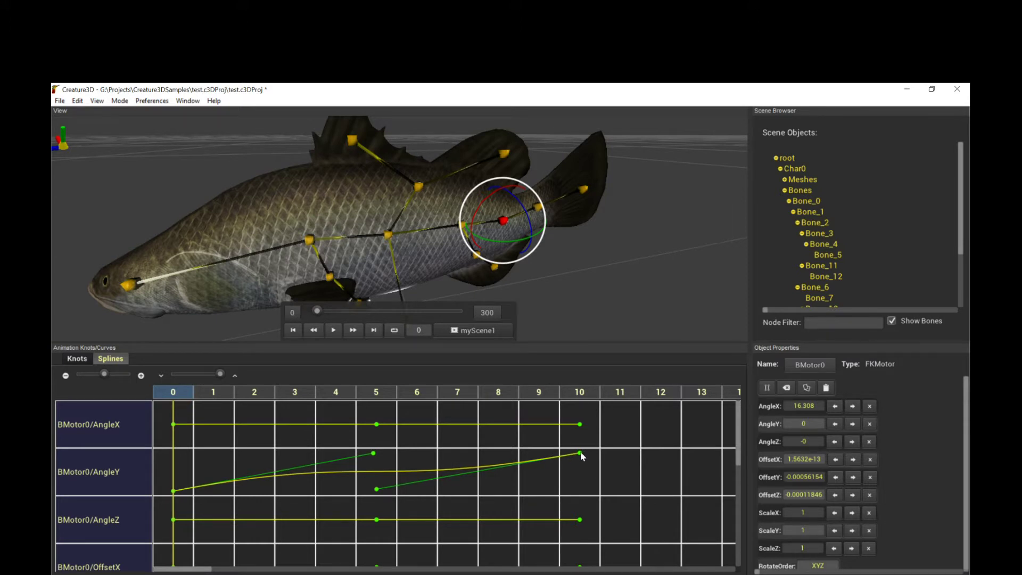
{"action": "left_click_drag", "start_coordinate": [581, 454], "coordinate": [580, 451]}
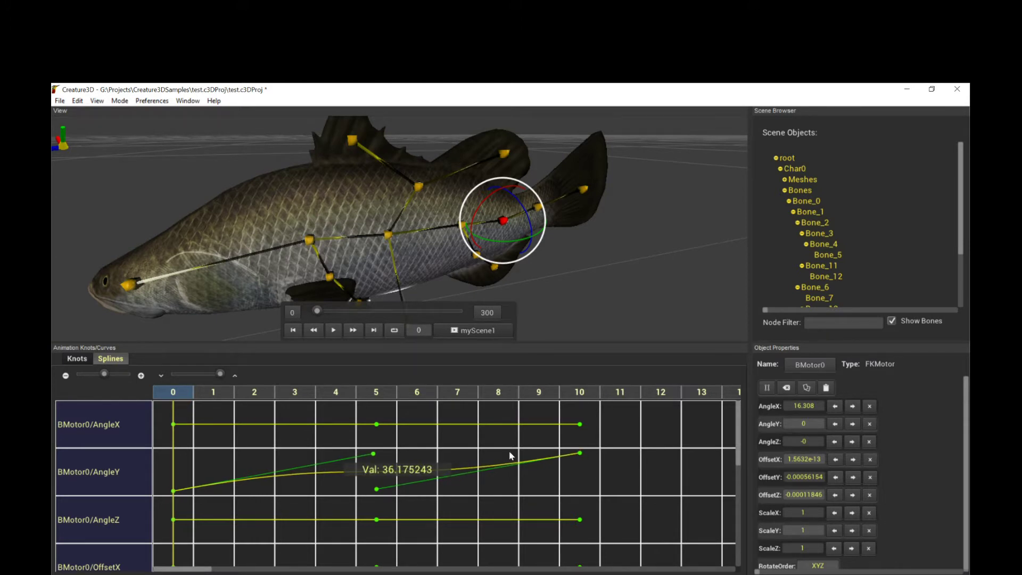
{"action": "left_click", "coordinate": [77, 360]}
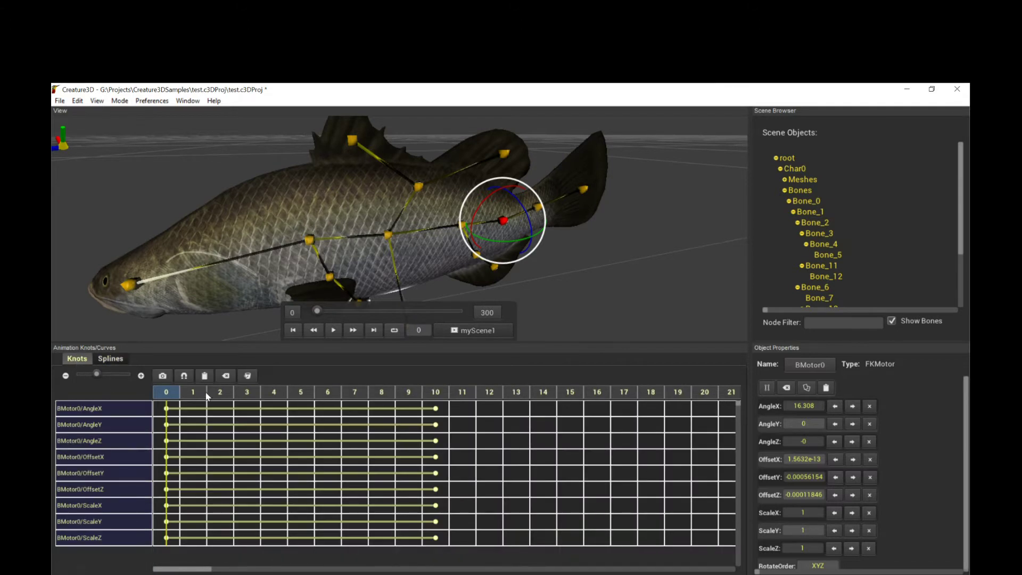
{"action": "left_click", "coordinate": [110, 358]}
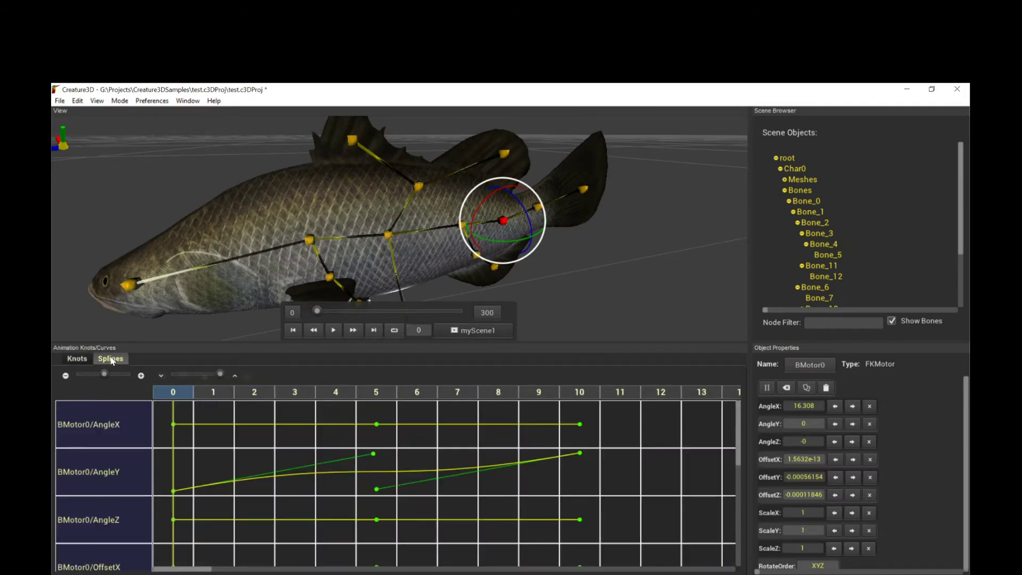
{"action": "left_click", "coordinate": [84, 361]}
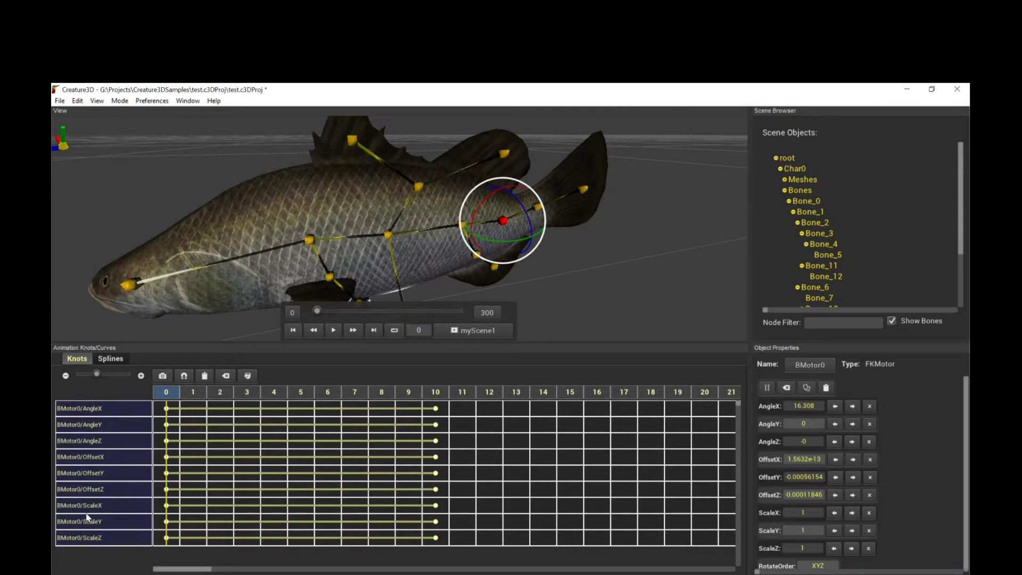
{"action": "left_click", "coordinate": [111, 359]}
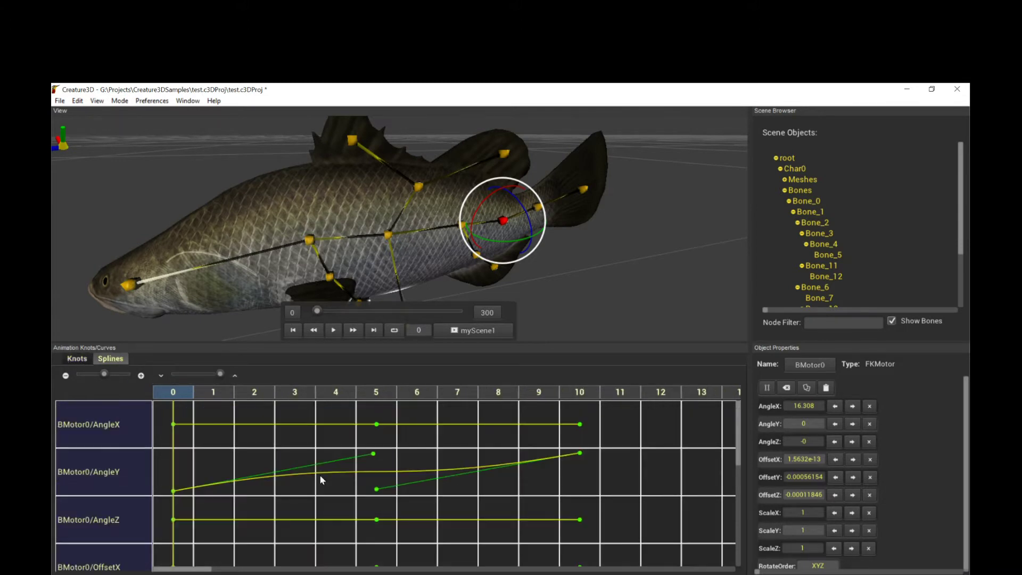
{"action": "left_click_drag", "start_coordinate": [740, 443], "coordinate": [741, 423]}
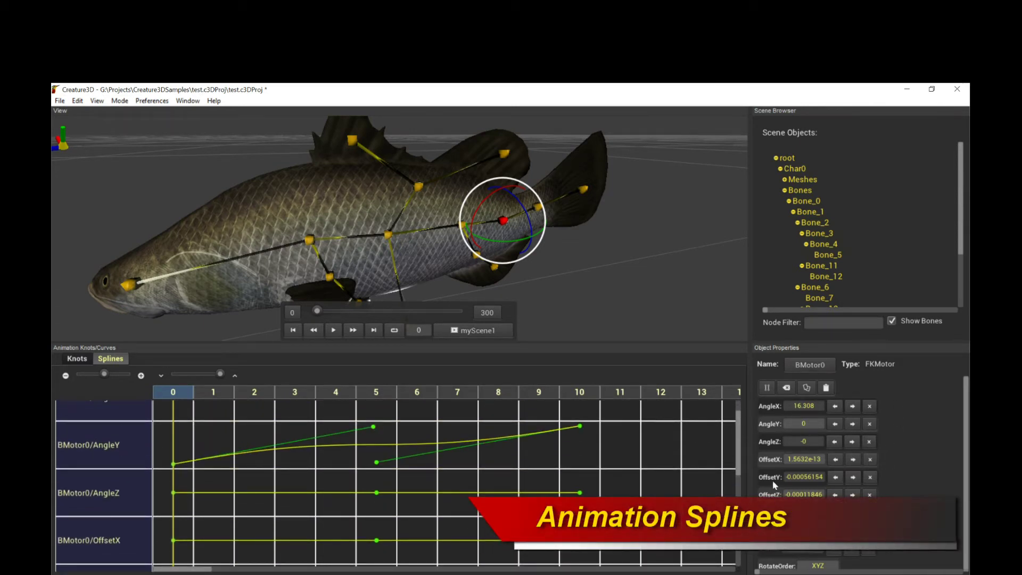
{"action": "left_click", "coordinate": [853, 406]}
{"action": "left_click", "coordinate": [835, 407]}
{"action": "left_click", "coordinate": [853, 424]}
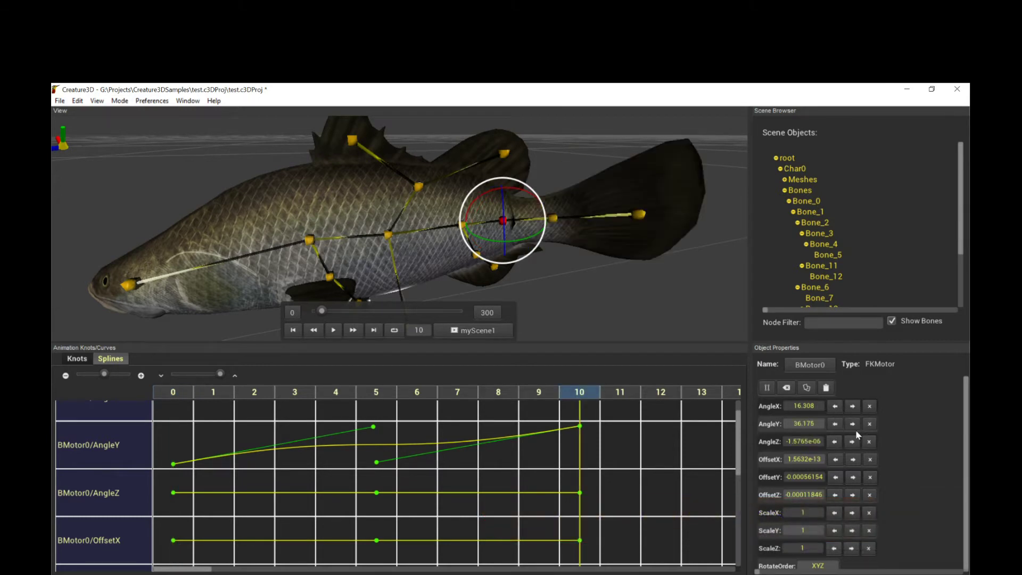
{"action": "left_click", "coordinate": [835, 424]}
{"action": "left_click", "coordinate": [852, 424]}
{"action": "left_click", "coordinate": [836, 407]}
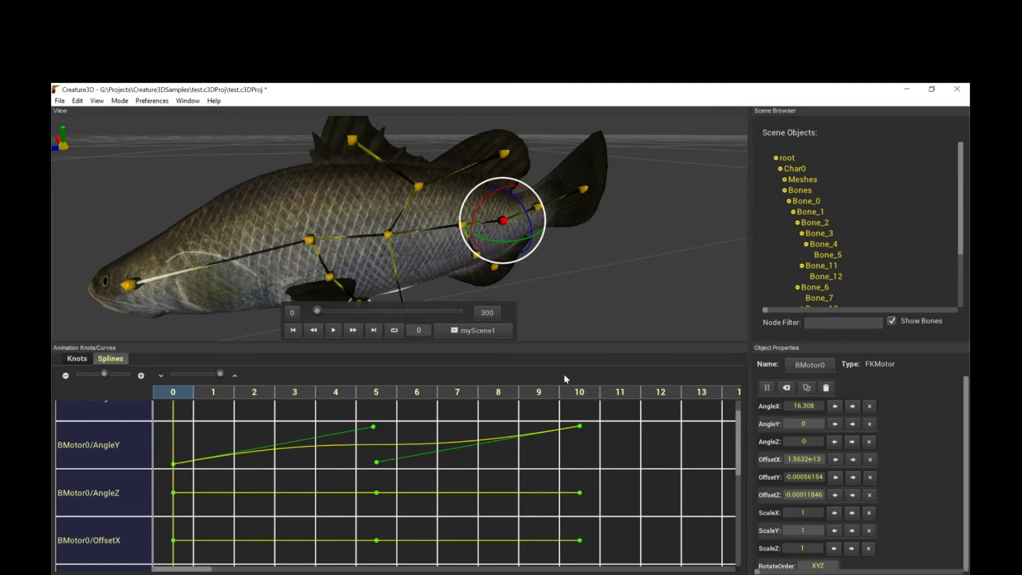
{"action": "left_click", "coordinate": [77, 360]}
{"action": "left_click_drag", "start_coordinate": [196, 394], "coordinate": [144, 389]}
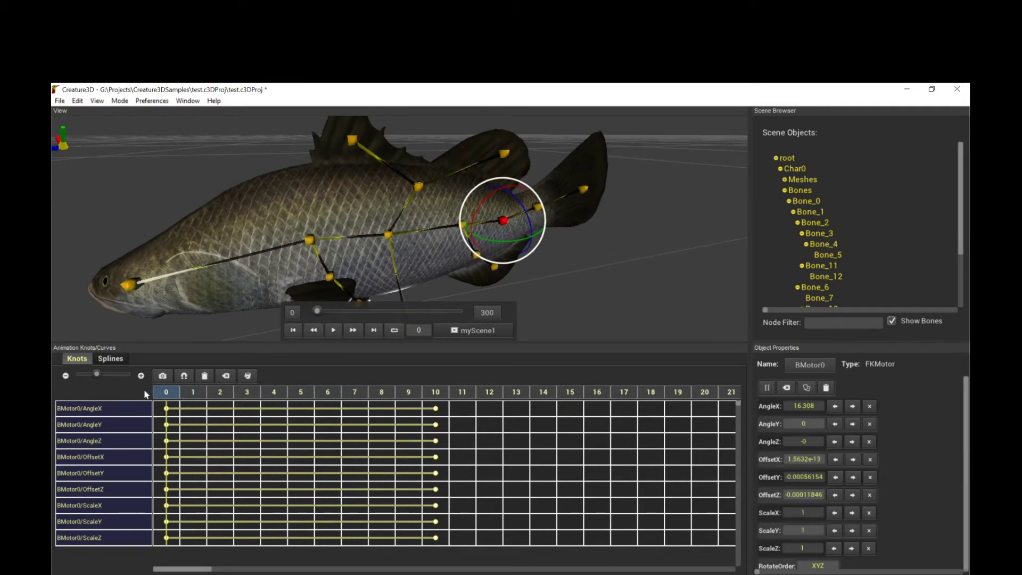
Delete the frame-10 knots on all nine BMotor0 tracks and return to frame 0.
{"action": "left_click_drag", "start_coordinate": [590, 291], "coordinate": [589, 273]}
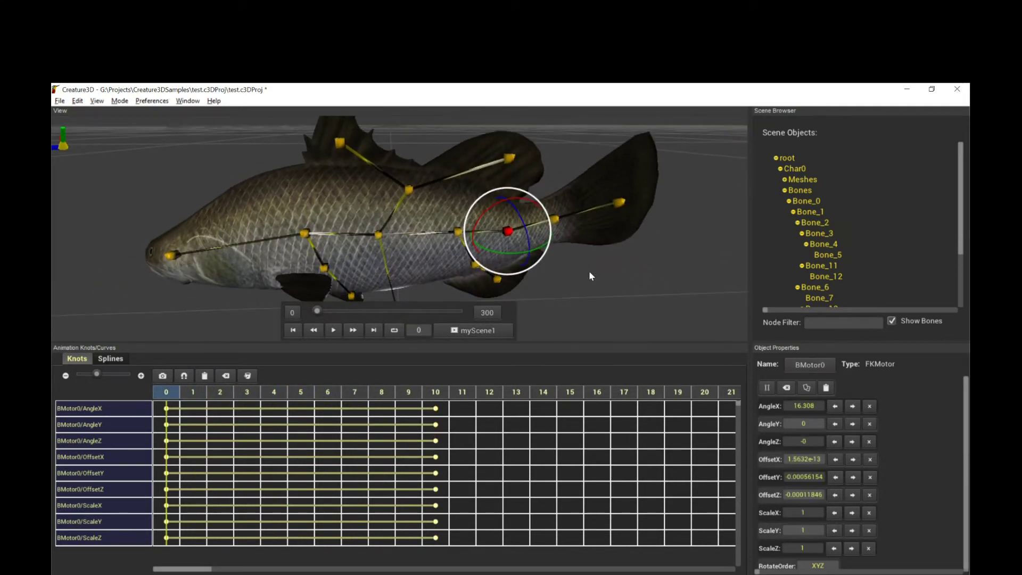
{"action": "left_click_drag", "start_coordinate": [436, 409], "coordinate": [442, 541]}
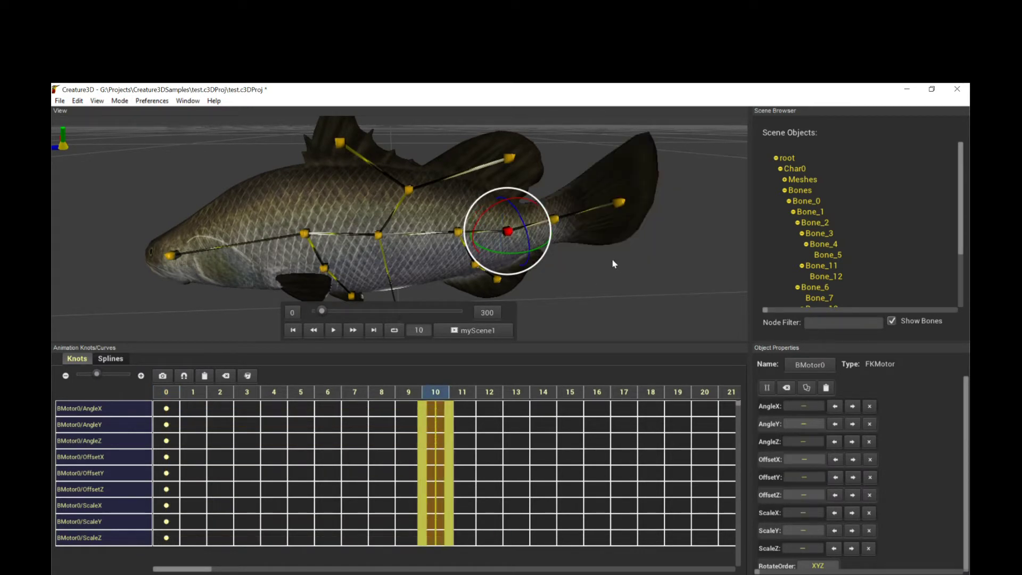
{"action": "key", "text": "Delete"}
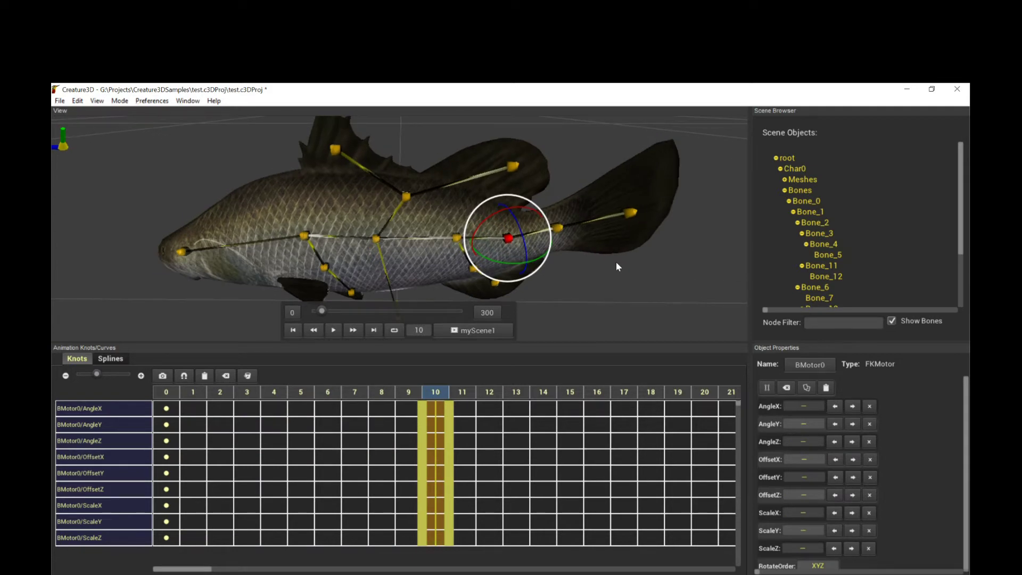
{"action": "left_click", "coordinate": [516, 423]}
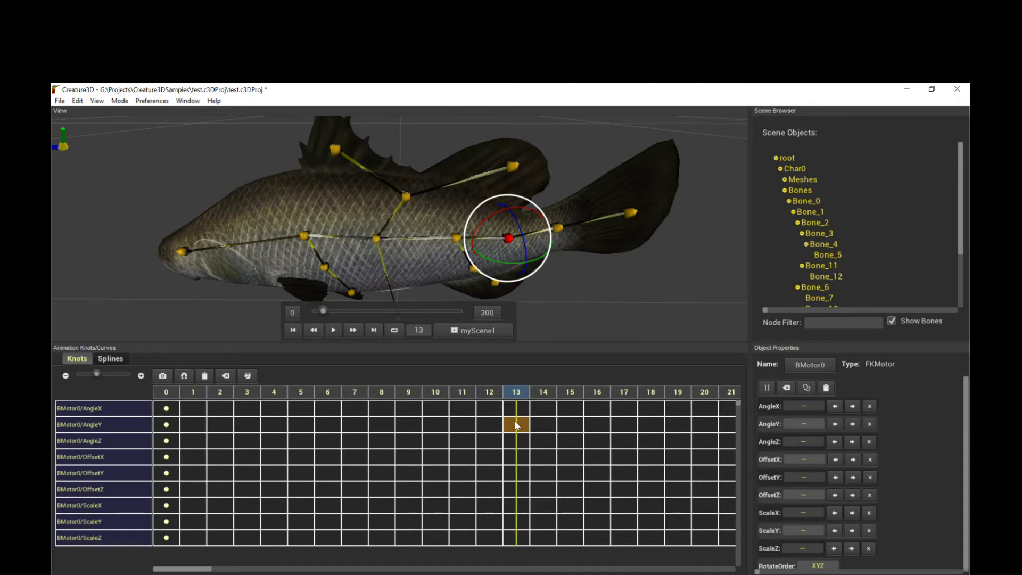
{"action": "left_click", "coordinate": [168, 392]}
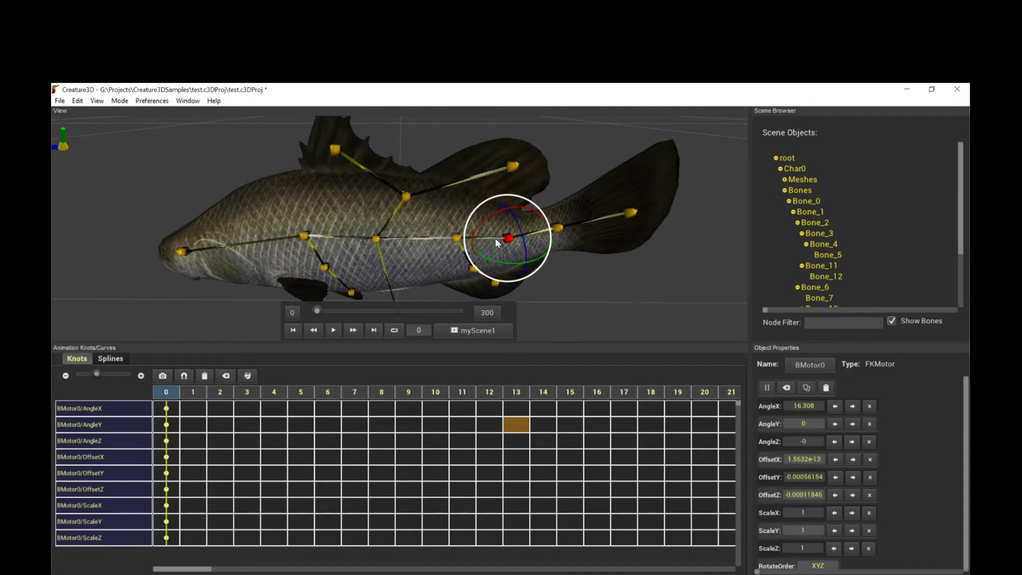
Remove BMotor0 from the tail bone and confirm with Yes.
{"action": "left_click", "coordinate": [789, 391]}
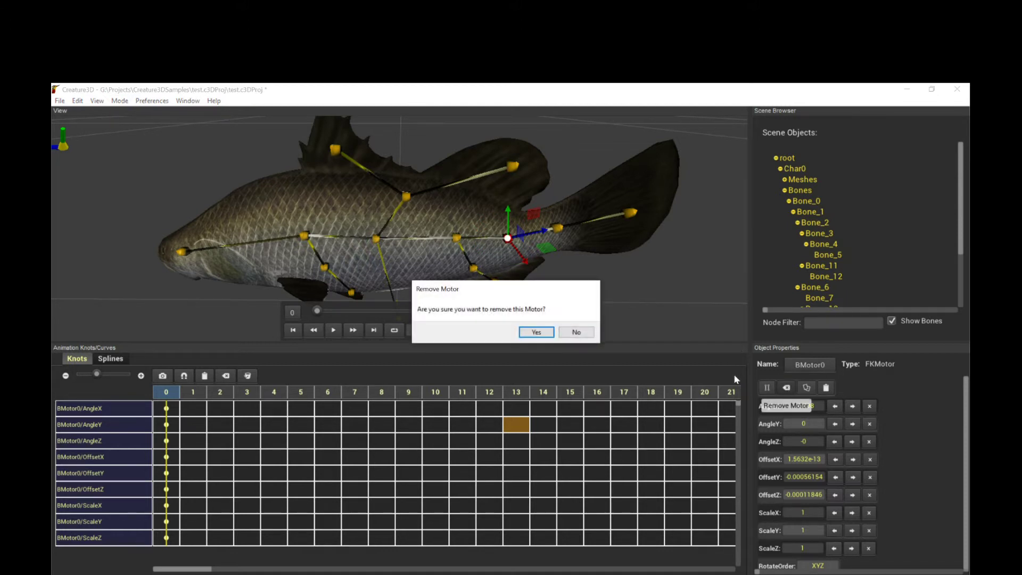
{"action": "left_click", "coordinate": [537, 332]}
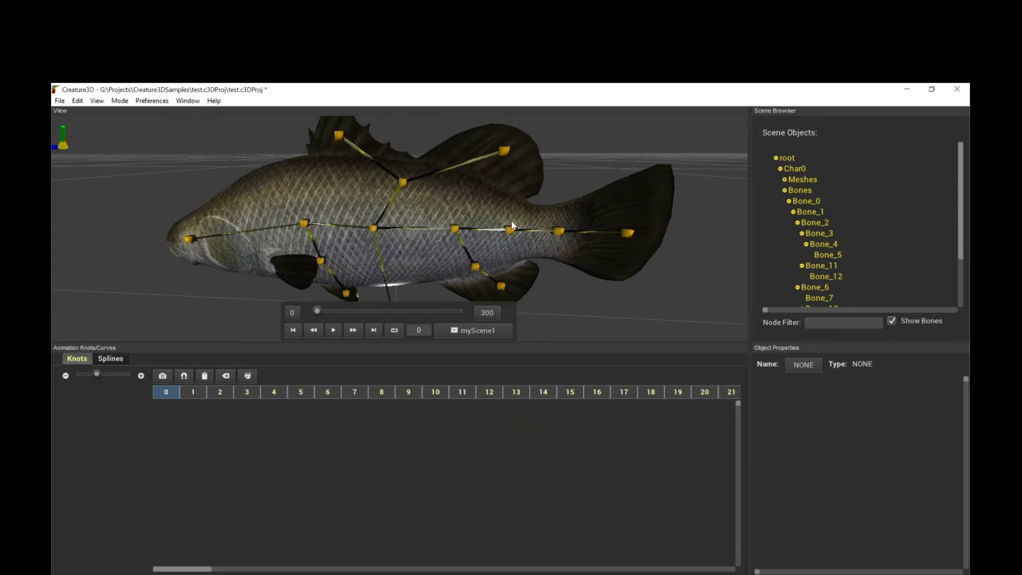
Install a Rotate Cycle Motor on Bone_2, swinging X from 30 to -30.
{"action": "left_click", "coordinate": [455, 229]}
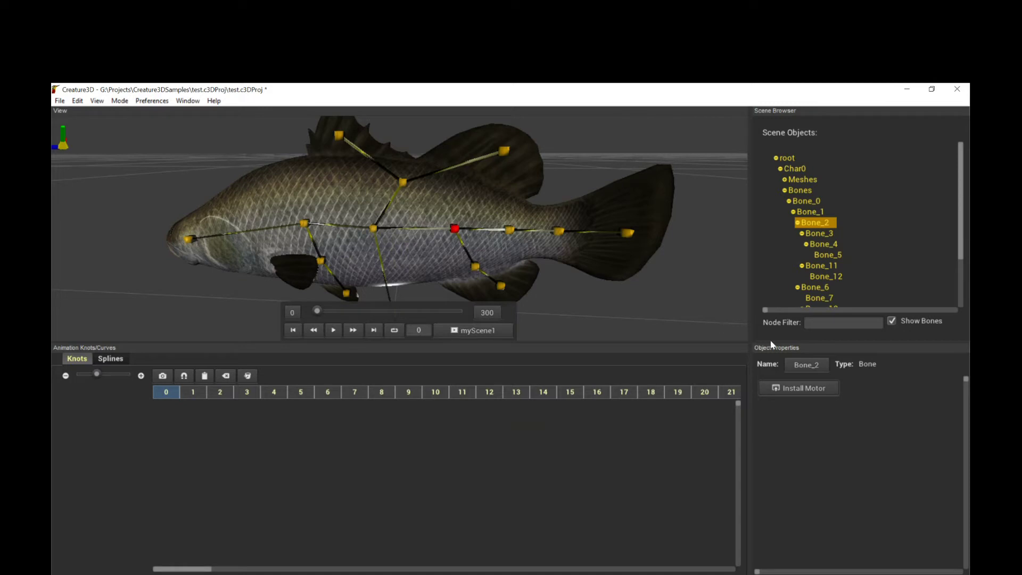
{"action": "left_click", "coordinate": [807, 386]}
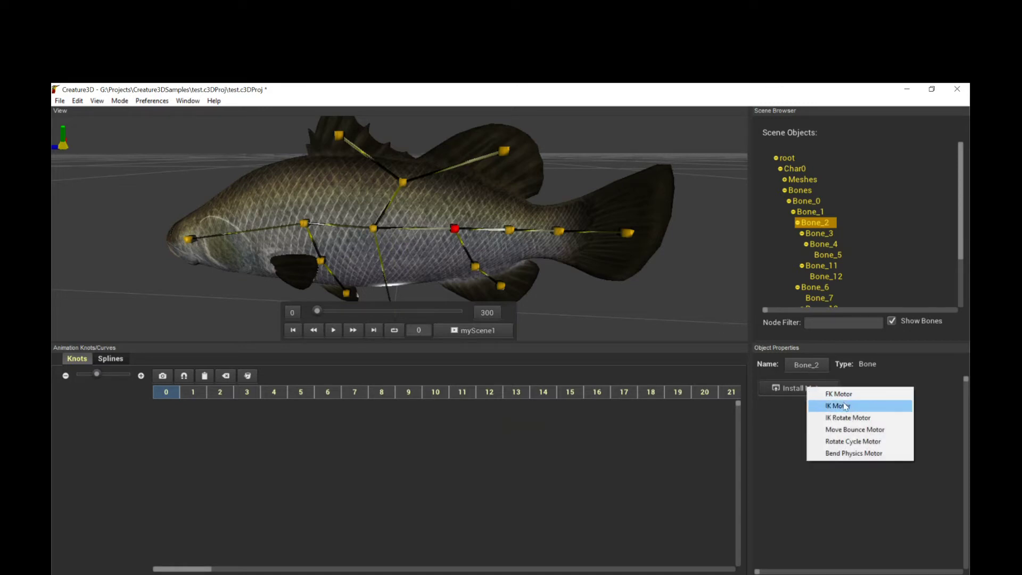
{"action": "left_click", "coordinate": [854, 442]}
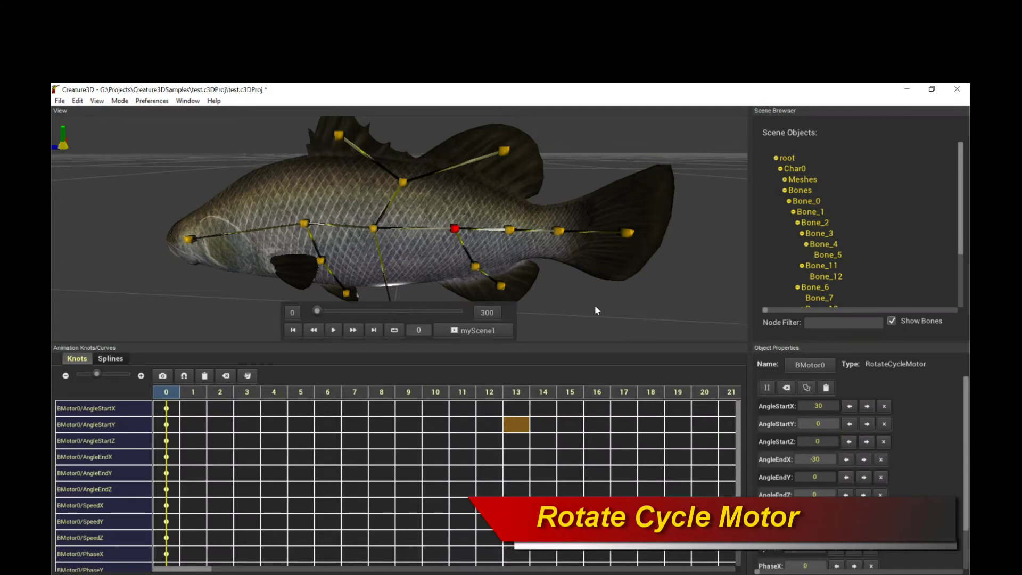
Play and stop the tail wag preview, then play it again.
{"action": "key", "text": "space"}
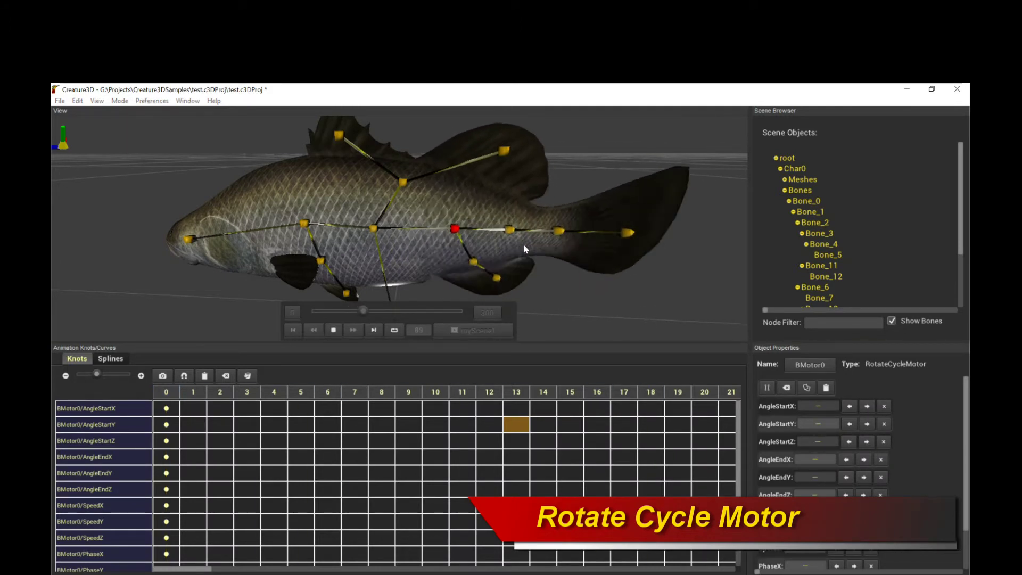
{"action": "key", "text": "space"}
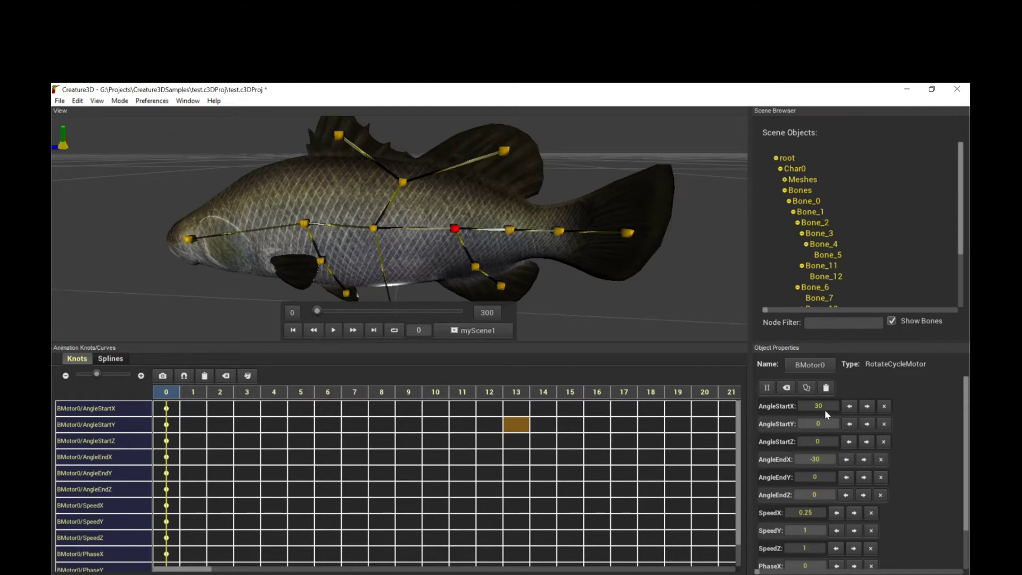
{"action": "left_click", "coordinate": [333, 330]}
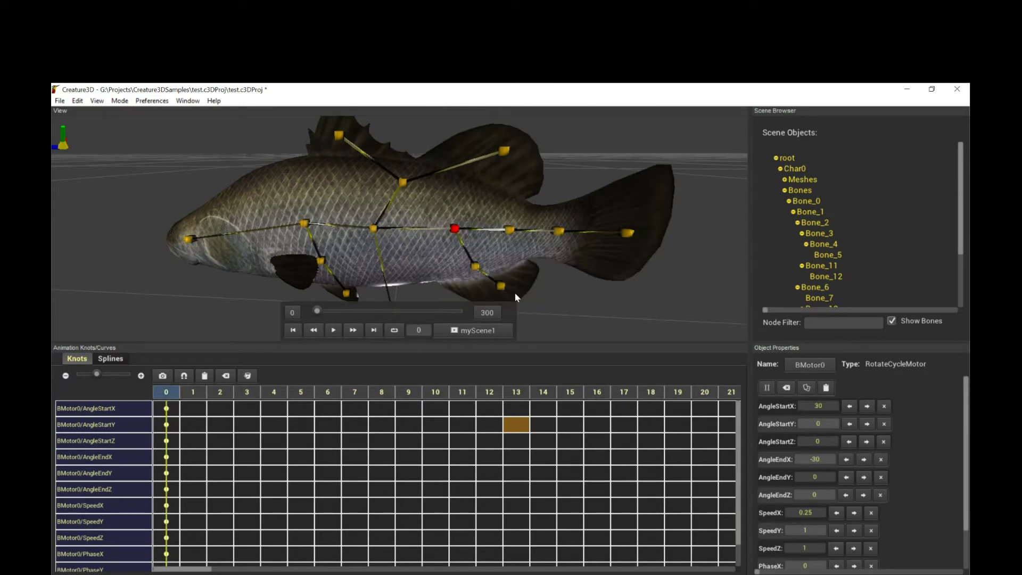
Zero AngleStartX and AngleEndX, set AngleStartZ -10, AngleEndZ 10 and SpeedZ 0.1.
{"action": "double_click", "coordinate": [820, 406]}
{"action": "type", "text": "0"}
{"action": "key", "text": "Return"}
{"action": "double_click", "coordinate": [817, 459]}
{"action": "type", "text": "0"}
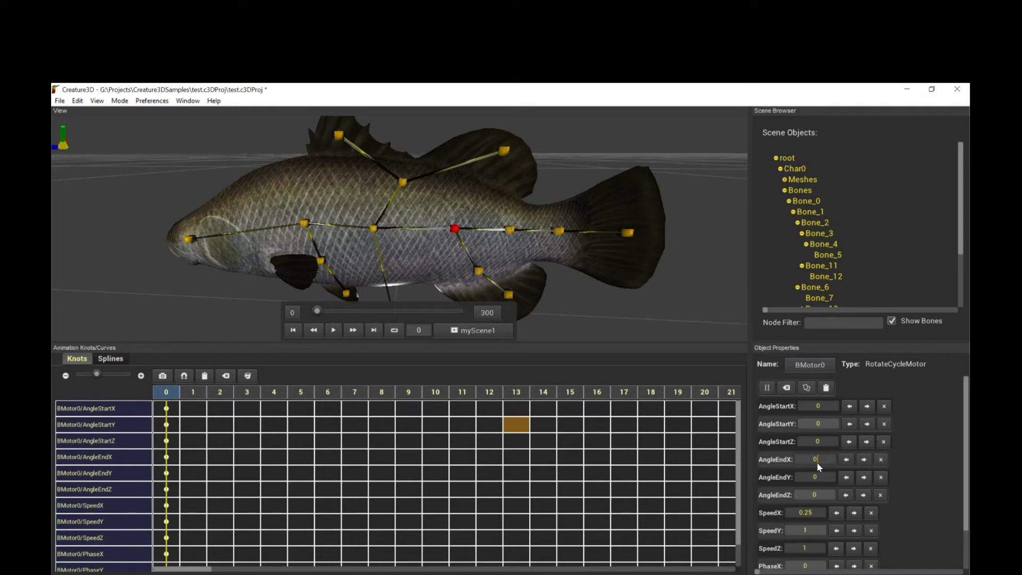
{"action": "key", "text": "Return"}
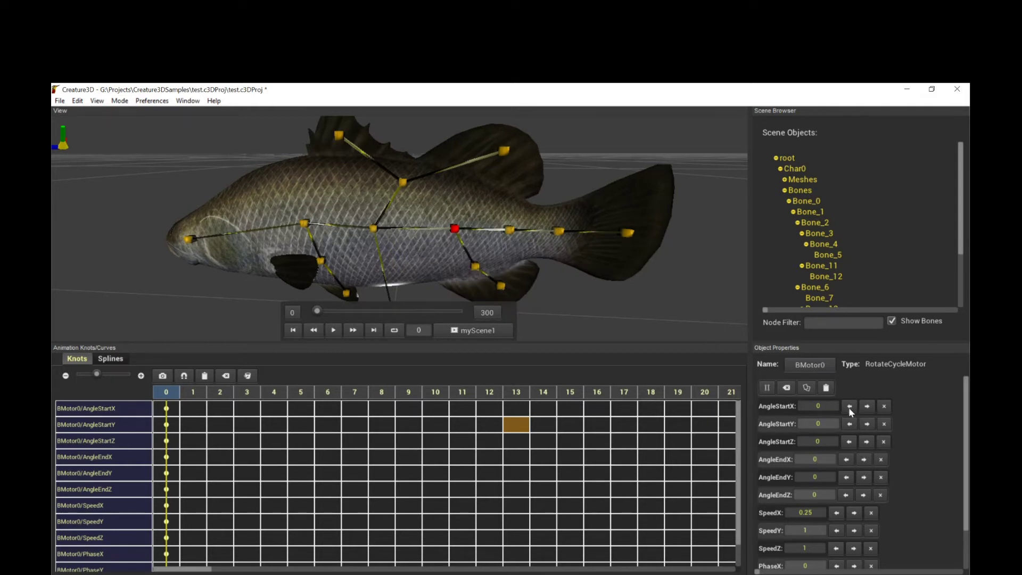
{"action": "double_click", "coordinate": [825, 438]}
{"action": "key", "text": "Return"}
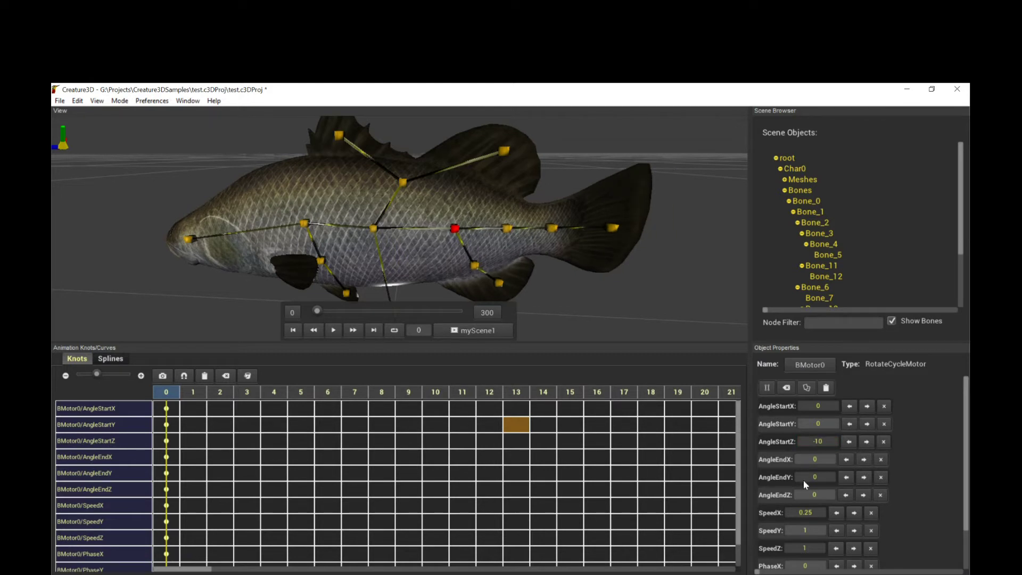
{"action": "key", "text": "Return"}
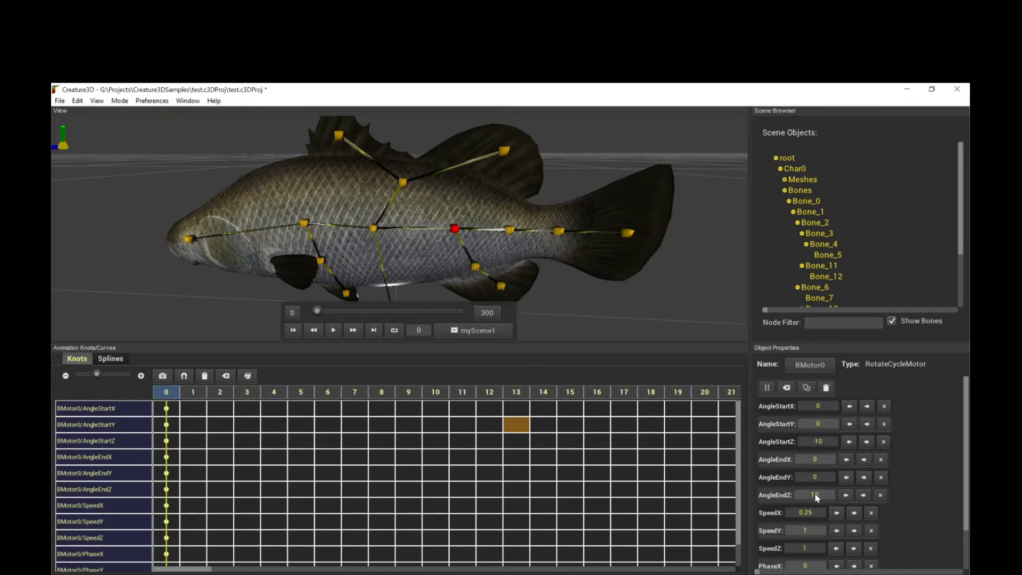
Play, stop and replay the new Z-axis tail wag.
{"action": "left_click", "coordinate": [334, 331]}
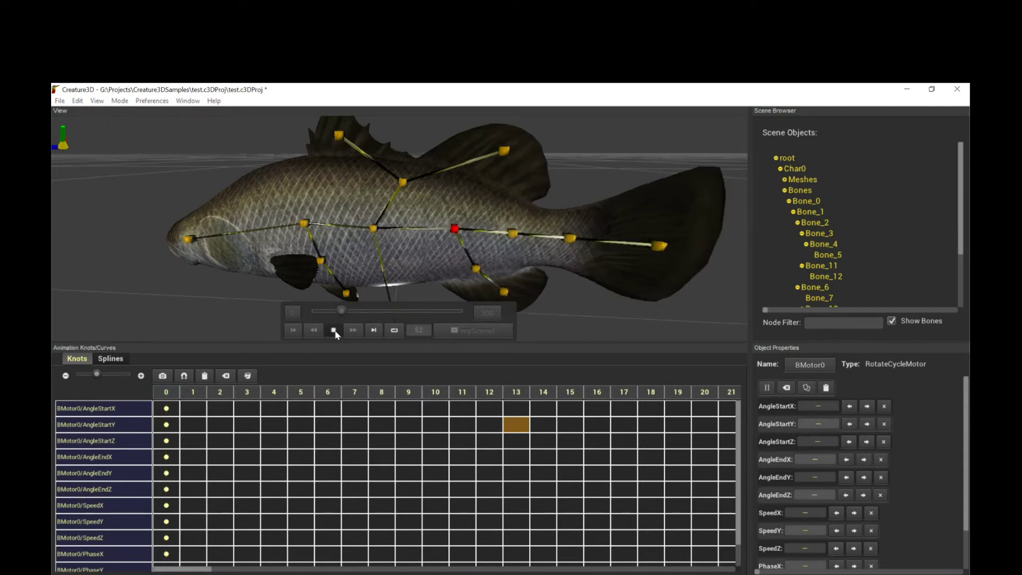
{"action": "left_click", "coordinate": [334, 331]}
{"action": "left_click", "coordinate": [292, 330]}
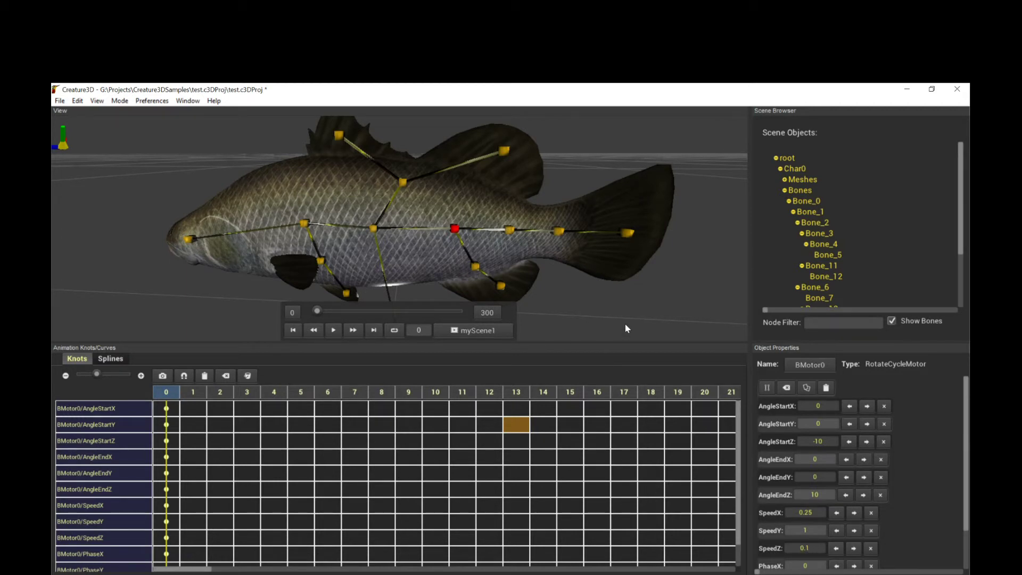
{"action": "key", "text": "space"}
{"action": "mouse_move", "coordinate": [534, 267]}
{"action": "left_mouse_down"}
{"action": "mouse_move", "coordinate": [547, 298]}
{"action": "mouse_move", "coordinate": [530, 256]}
{"action": "left_mouse_up"}
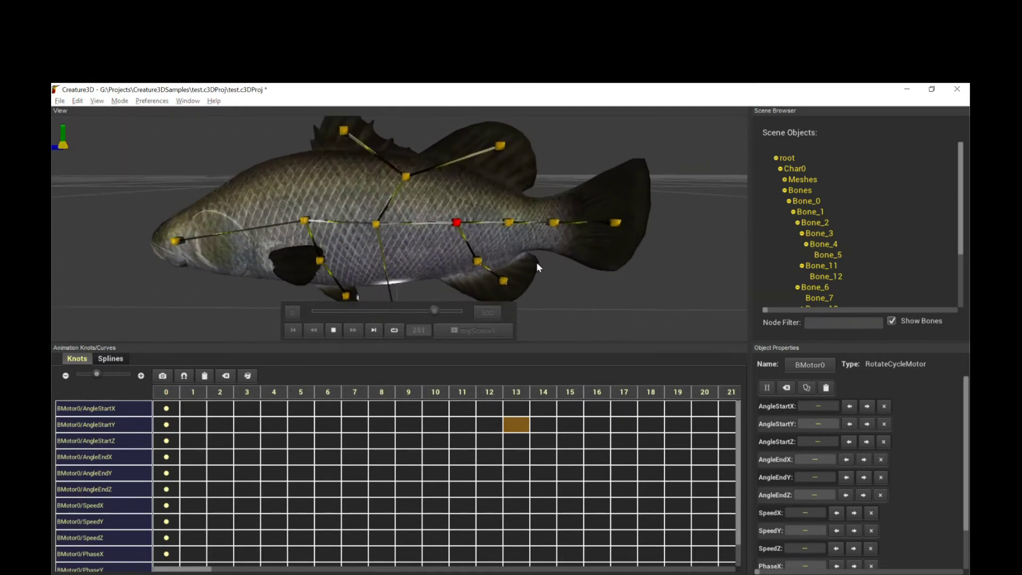
{"action": "key", "text": "space"}
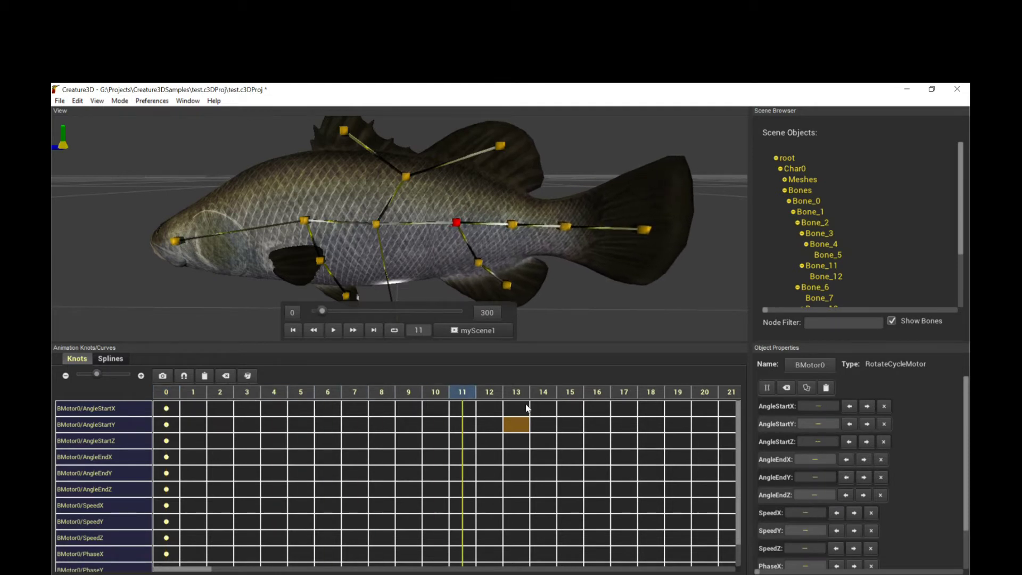
{"action": "left_click", "coordinate": [193, 402]}
{"action": "key", "text": "Left"}
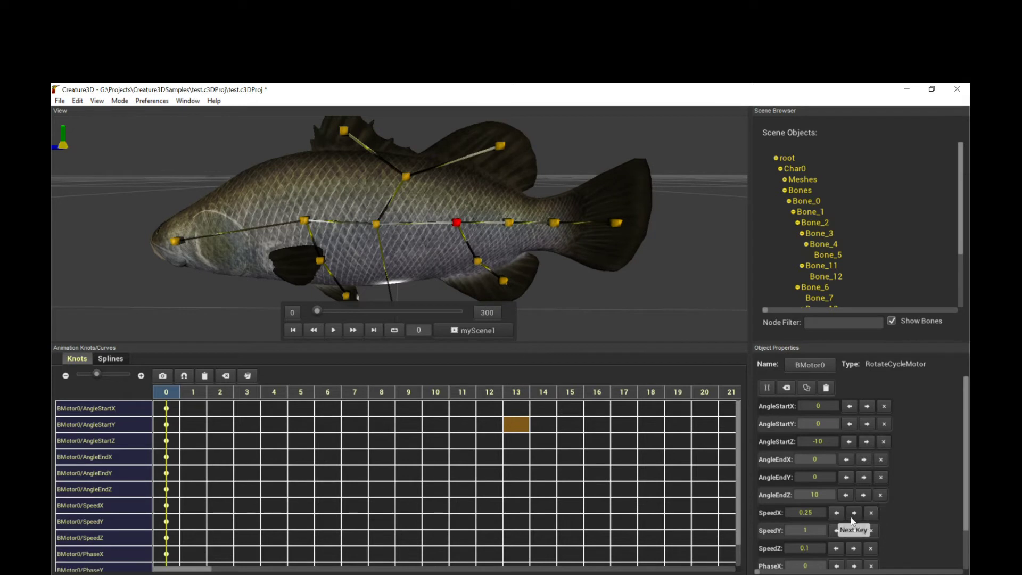
{"action": "scroll", "coordinate": [917, 490], "scroll_direction": "down", "scroll_amount": 2}
{"action": "scroll", "coordinate": [866, 493], "scroll_direction": "up", "scroll_amount": 2}
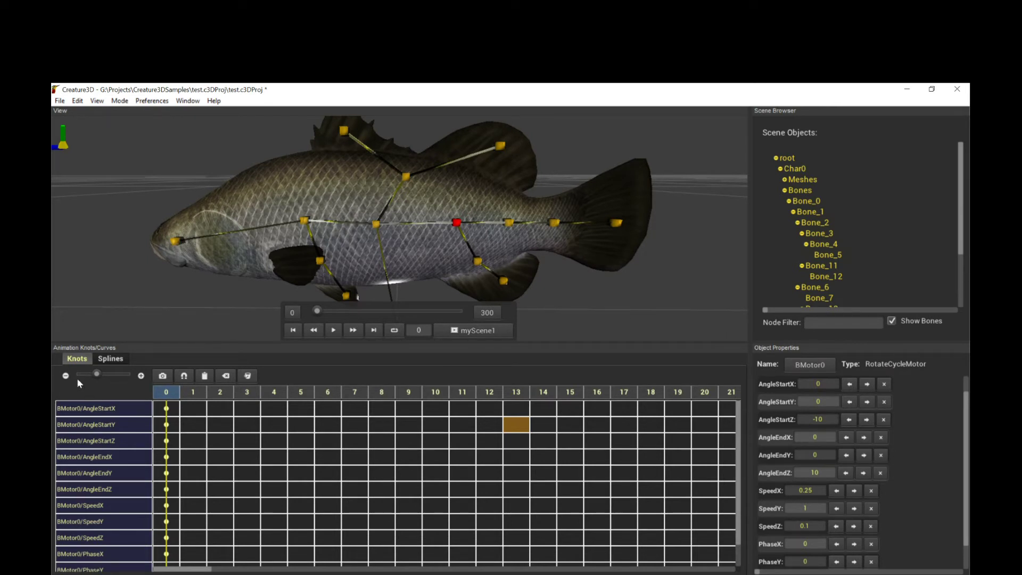
{"action": "left_click", "coordinate": [110, 358]}
{"action": "left_click", "coordinate": [78, 358]}
{"action": "mouse_move", "coordinate": [881, 474]}
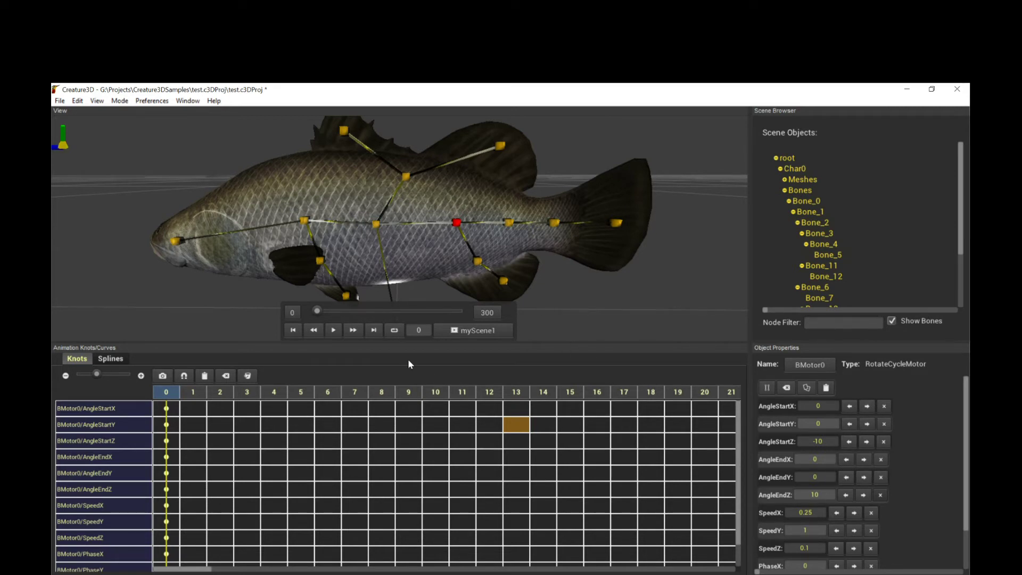
Replay the tail wag from side and high angles, then select the tail joint Bone_3.
{"action": "key", "text": "space"}
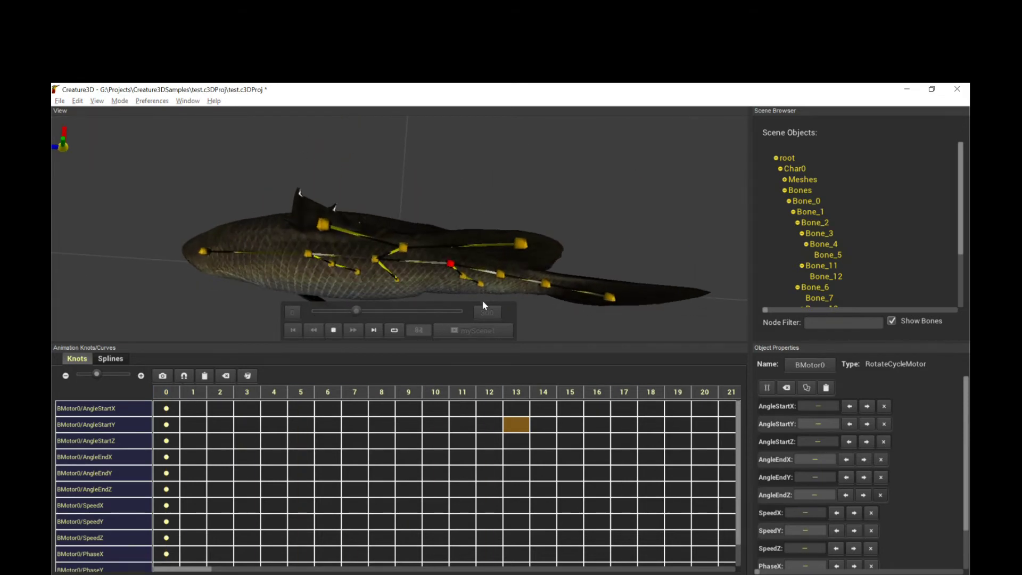
{"action": "left_click_drag", "start_coordinate": [483, 300], "coordinate": [536, 251]}
{"action": "key", "text": "space"}
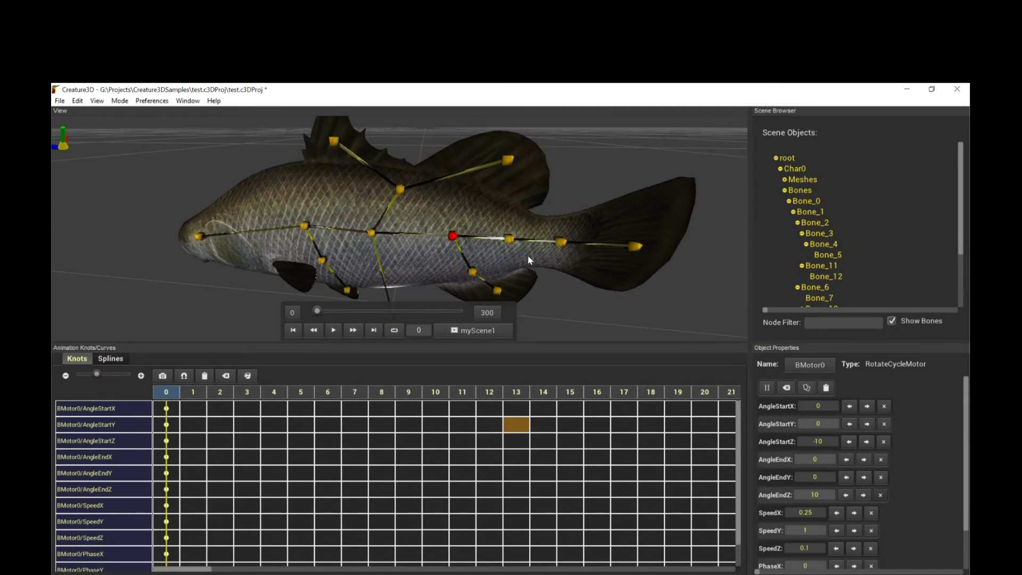
{"action": "key", "text": "space"}
{"action": "left_click_drag", "start_coordinate": [569, 283], "coordinate": [570, 298]}
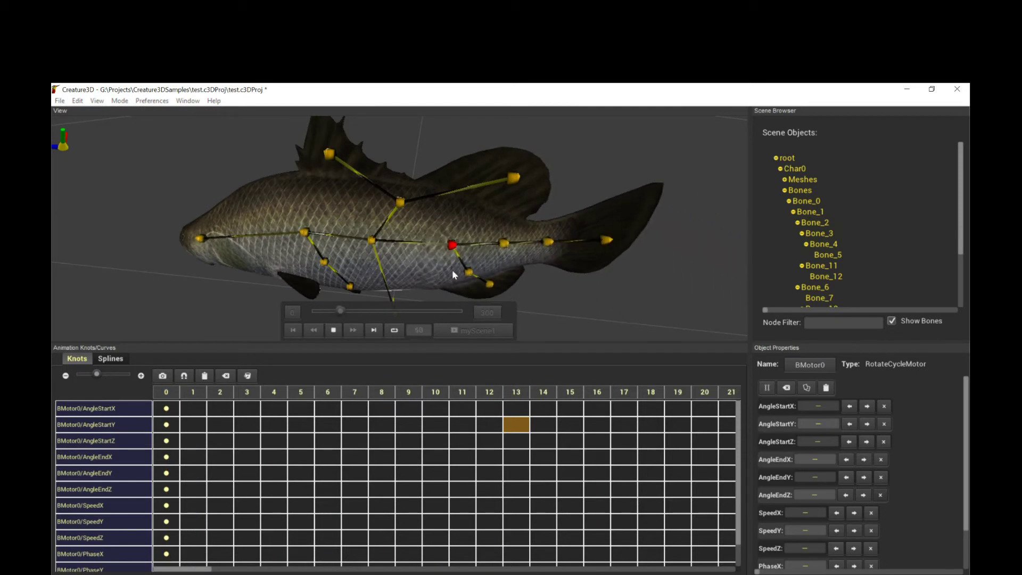
{"action": "left_click_drag", "start_coordinate": [530, 279], "coordinate": [526, 245]}
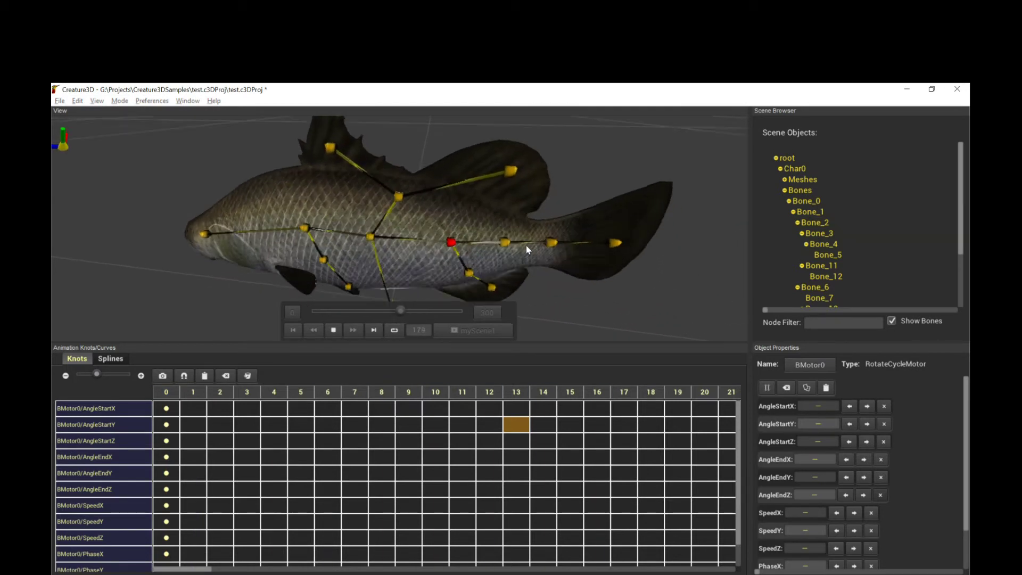
{"action": "key", "text": "space"}
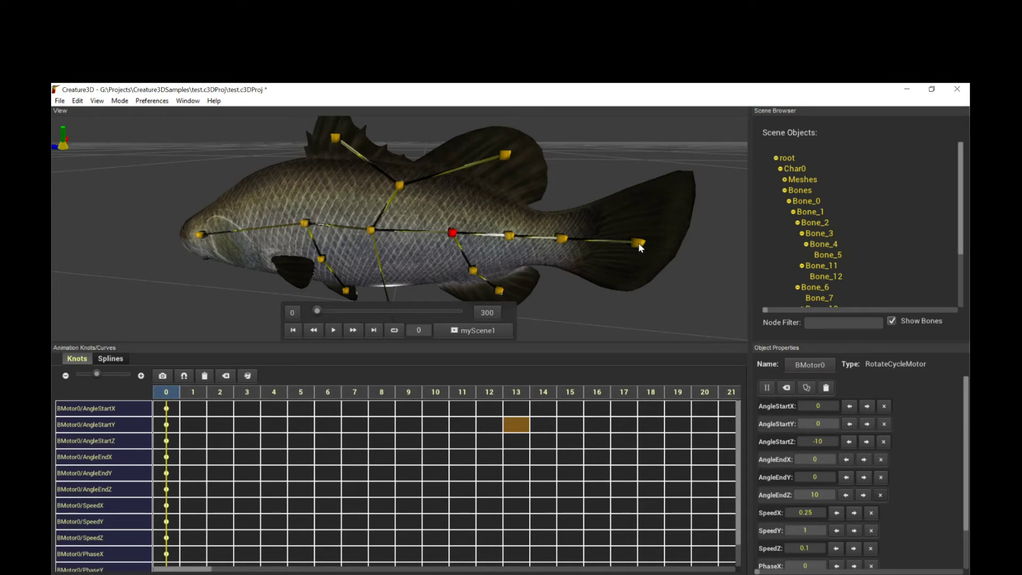
{"action": "left_click", "coordinate": [510, 236]}
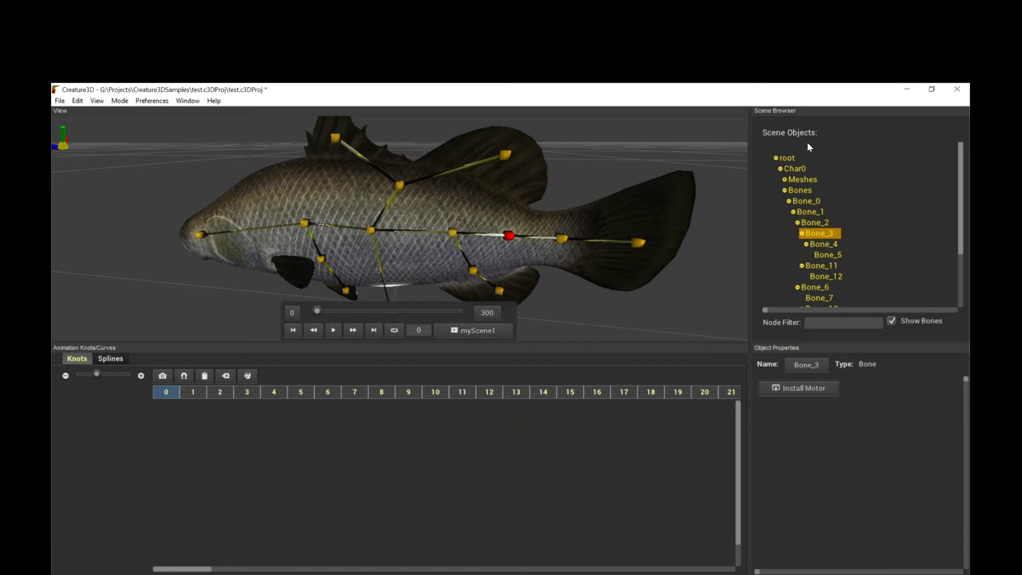
Gather Bone_3, Bone_4 and Bone_5 into one selection using Ctrl+M and Ctrl+N.
{"action": "left_click", "coordinate": [831, 245], "text": "ctrl"}
{"action": "left_click", "coordinate": [831, 254], "text": "ctrl"}
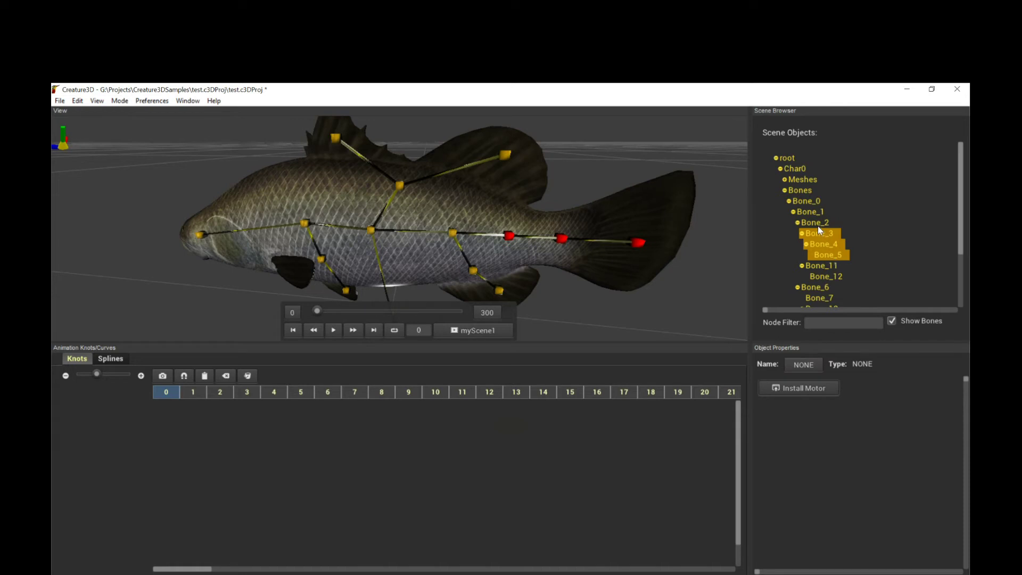
{"action": "left_click", "coordinate": [821, 234]}
{"action": "left_click", "coordinate": [822, 235]}
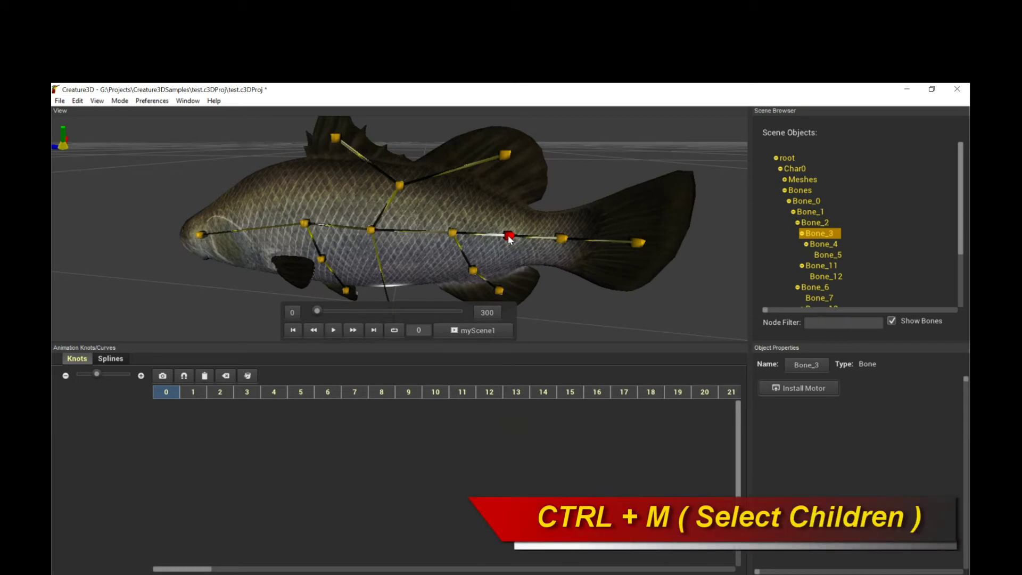
{"action": "key", "text": "ctrl+m"}
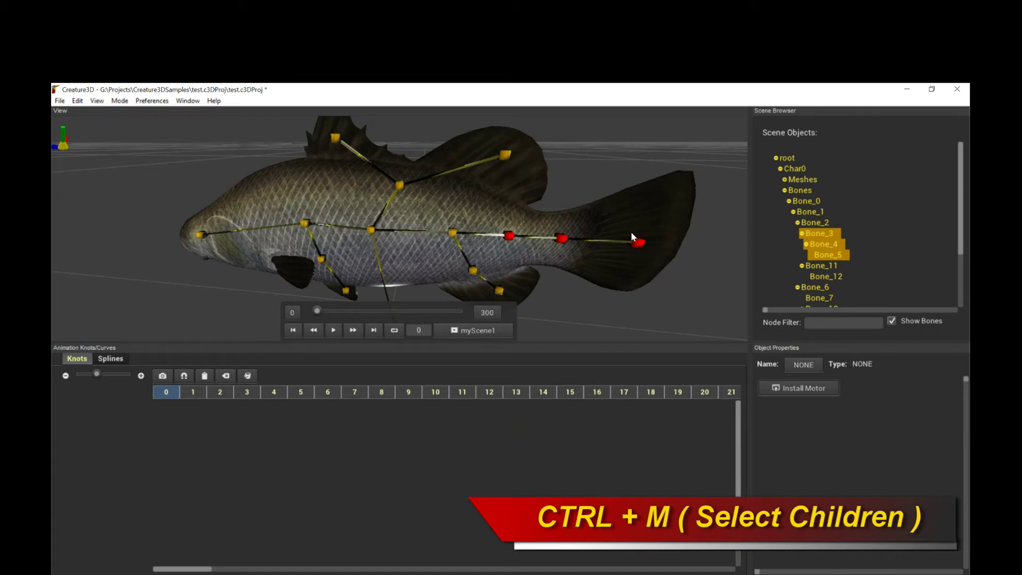
{"action": "left_click", "coordinate": [487, 235]}
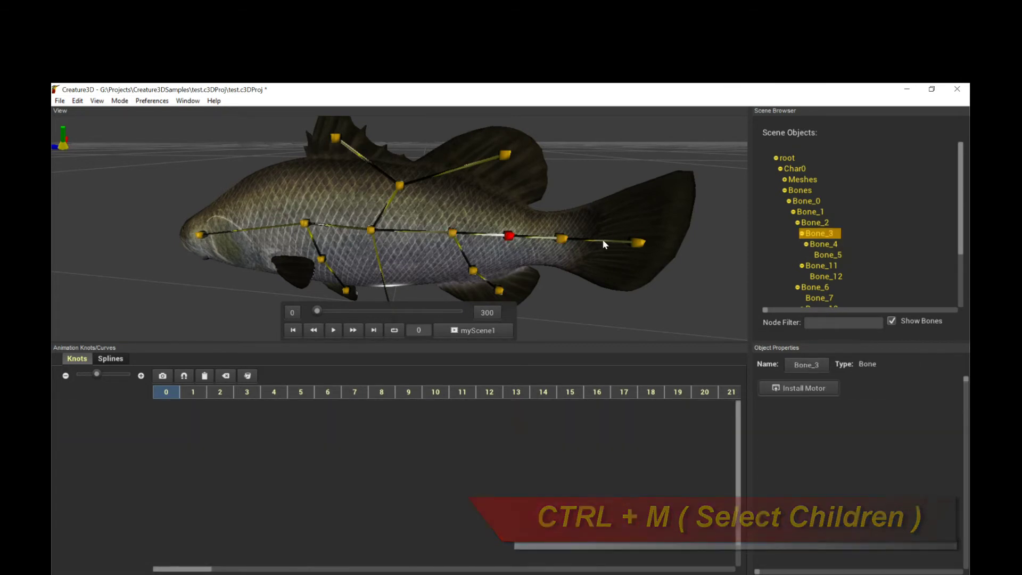
{"action": "key", "text": "ctrl+m"}
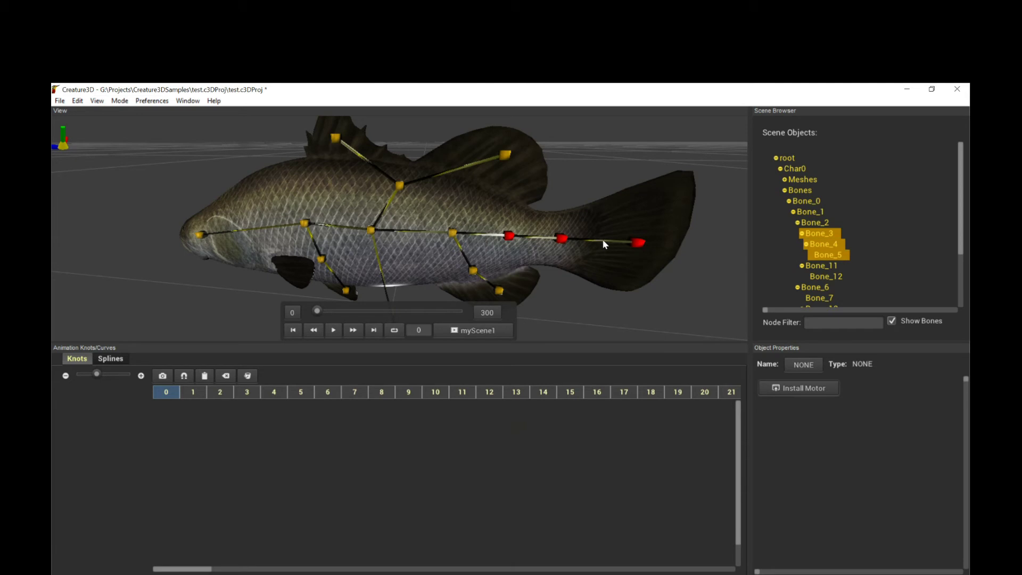
{"action": "left_click", "coordinate": [458, 235]}
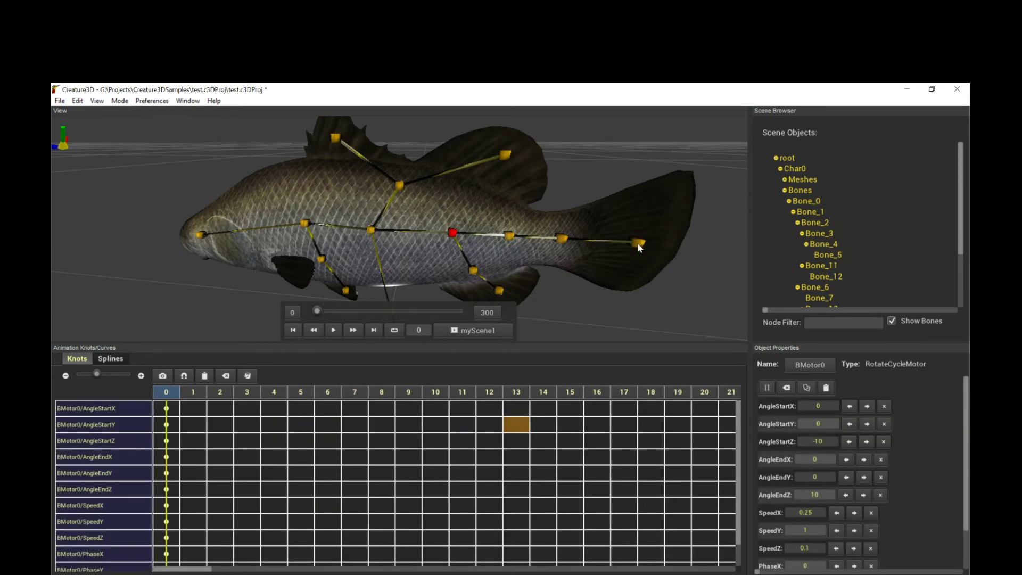
{"action": "key", "text": "ctrl+n"}
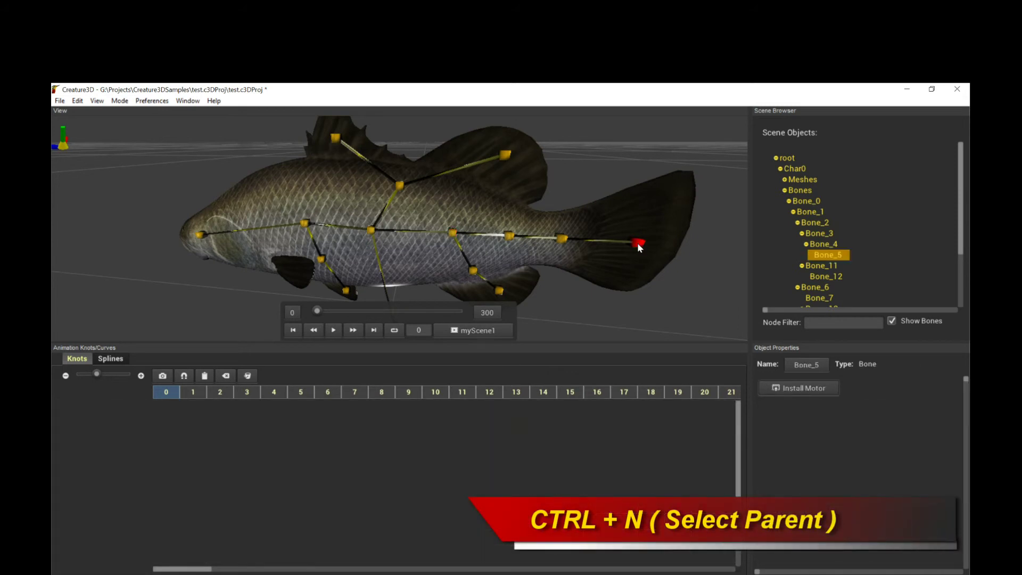
{"action": "key", "text": "ctrl+n"}
{"action": "key", "text": "ctrl+n"}
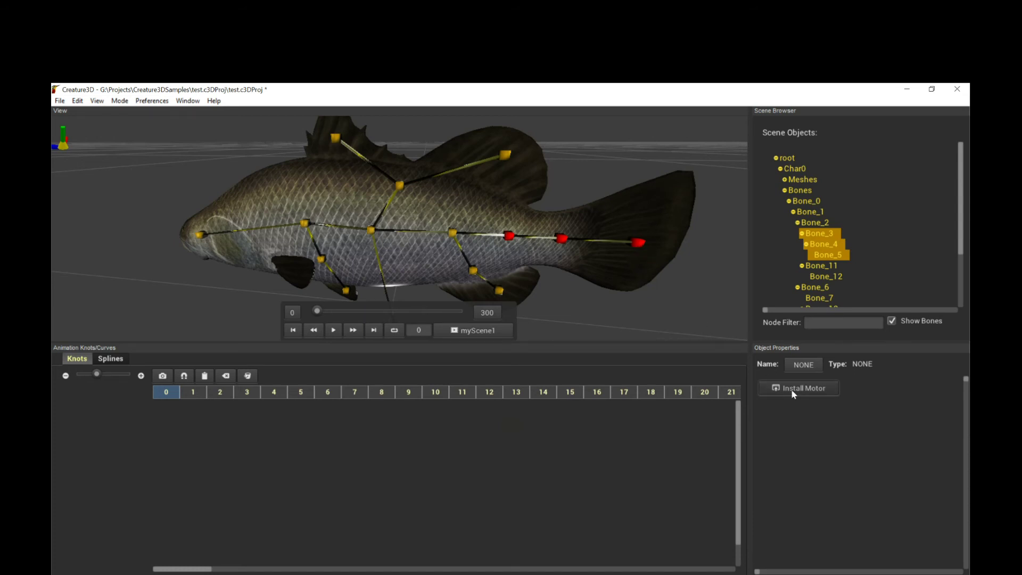
Install Bend Physics Motor BMotor1 on Bone_3–Bone_5 and preview the bend from above and the side.
{"action": "left_click", "coordinate": [810, 390]}
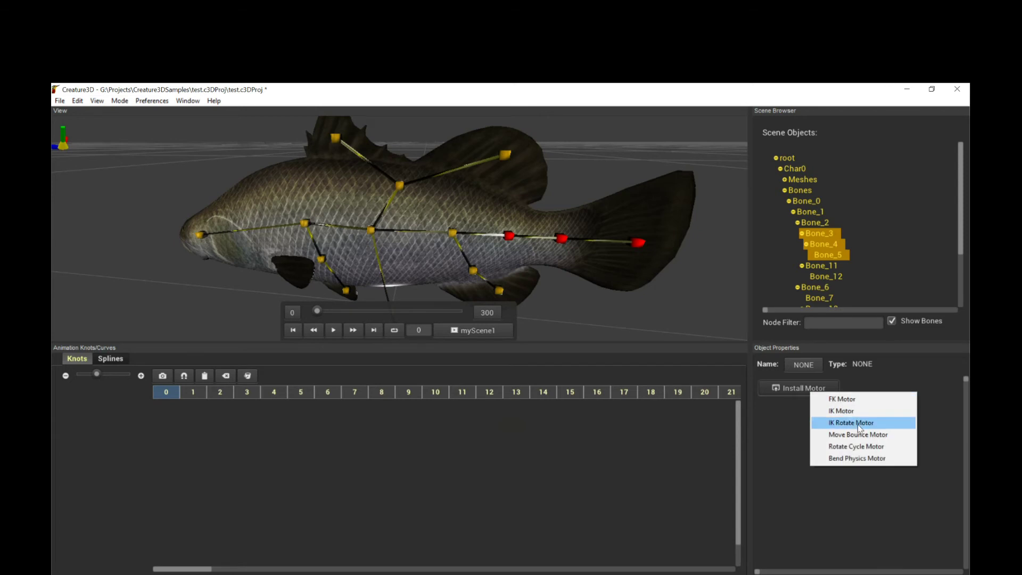
{"action": "left_click", "coordinate": [857, 459]}
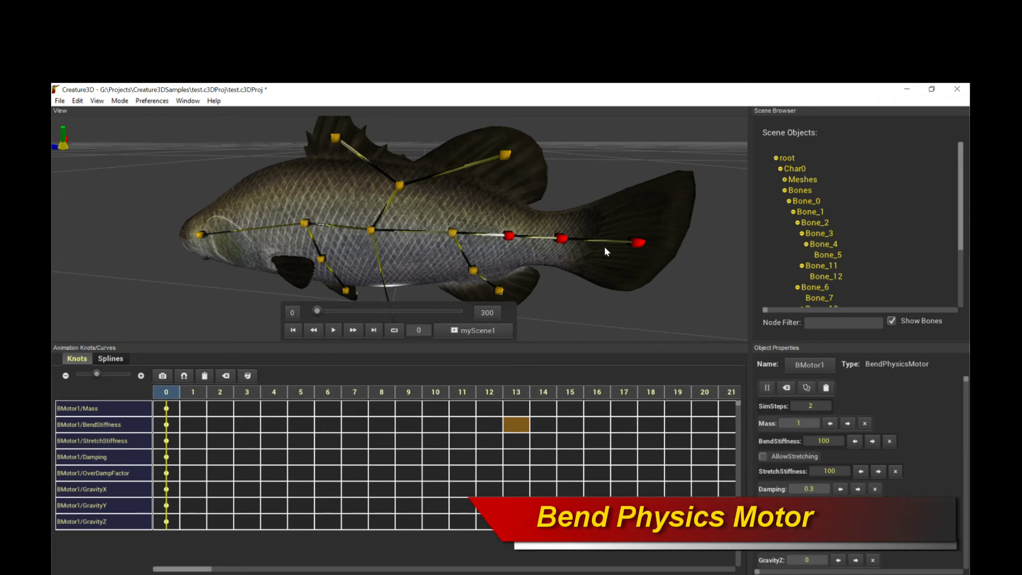
{"action": "left_click", "coordinate": [329, 330]}
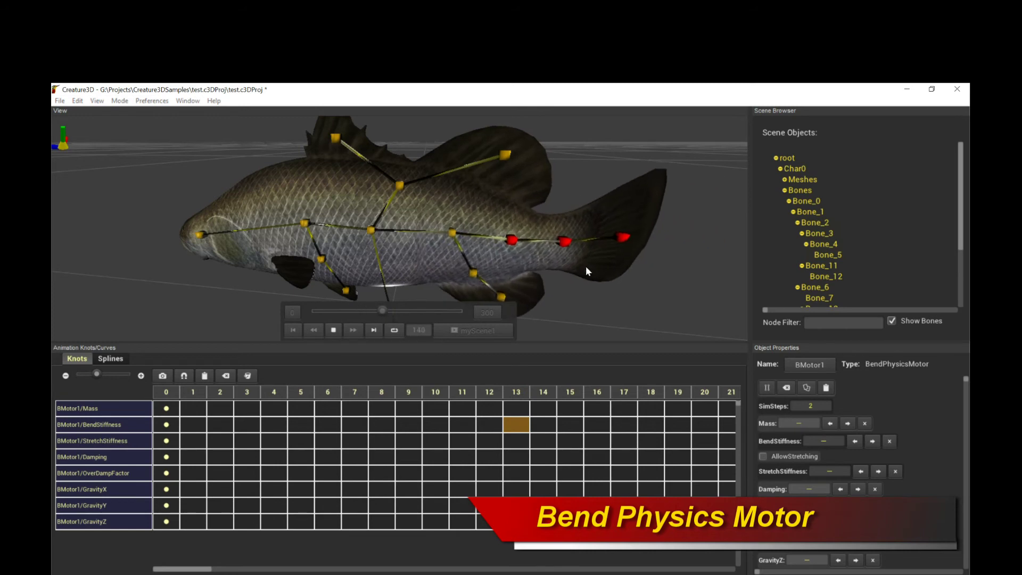
{"action": "left_click_drag", "start_coordinate": [583, 287], "coordinate": [531, 275]}
{"action": "left_click", "coordinate": [333, 331]}
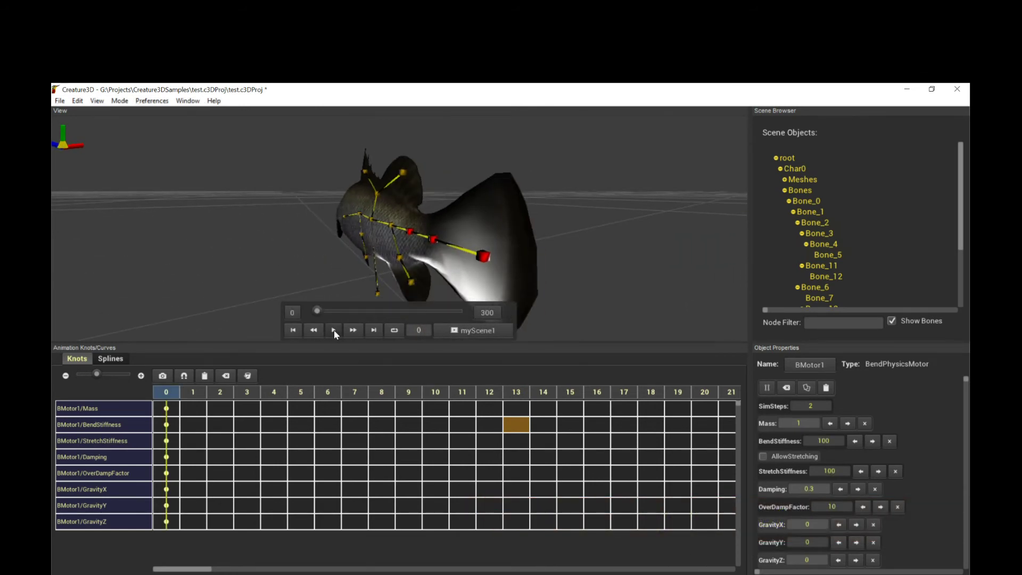
{"action": "left_click", "coordinate": [333, 331]}
{"action": "left_click_drag", "start_coordinate": [526, 252], "coordinate": [497, 267]}
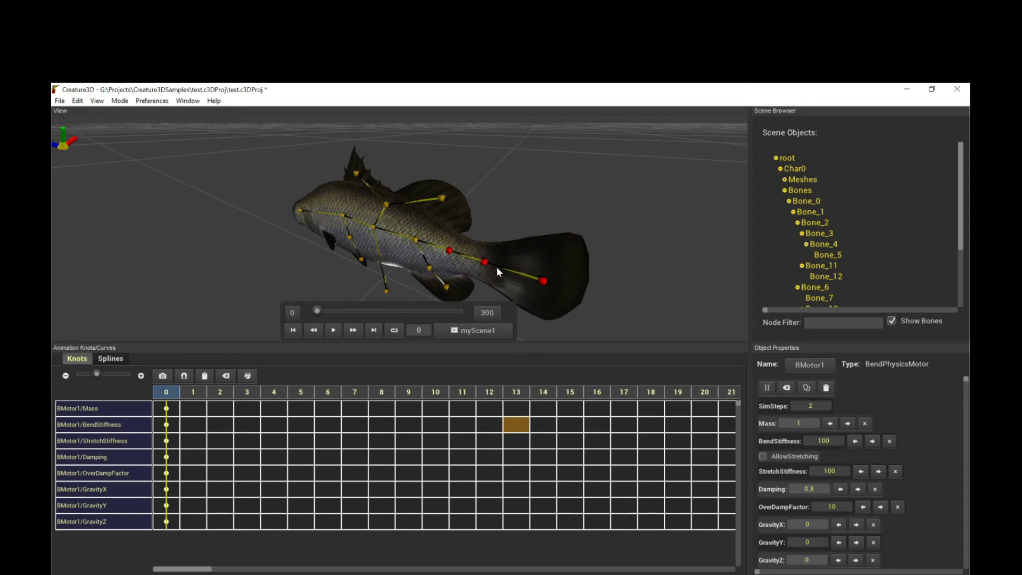
{"action": "left_click", "coordinate": [331, 330]}
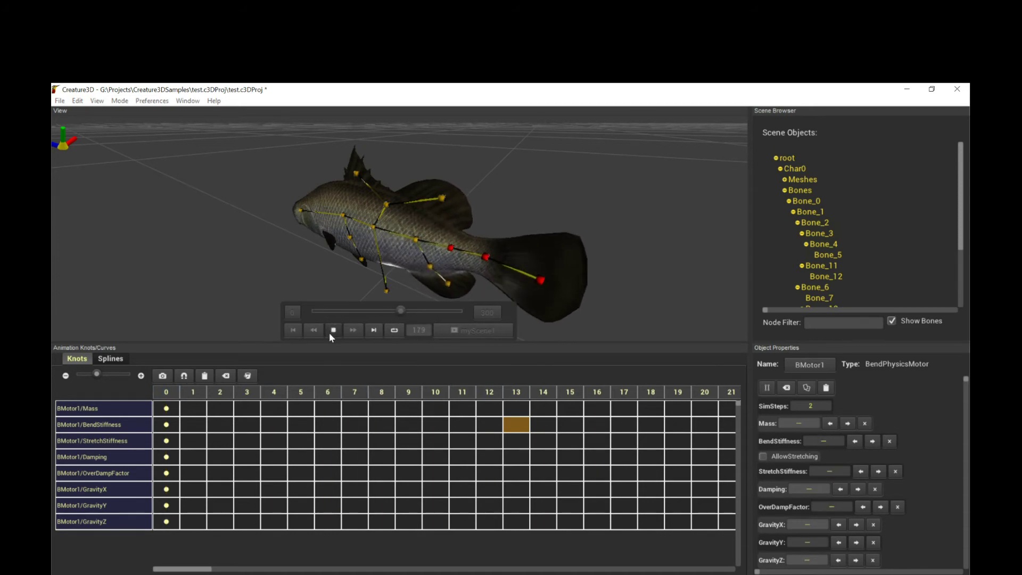
{"action": "left_click", "coordinate": [333, 330]}
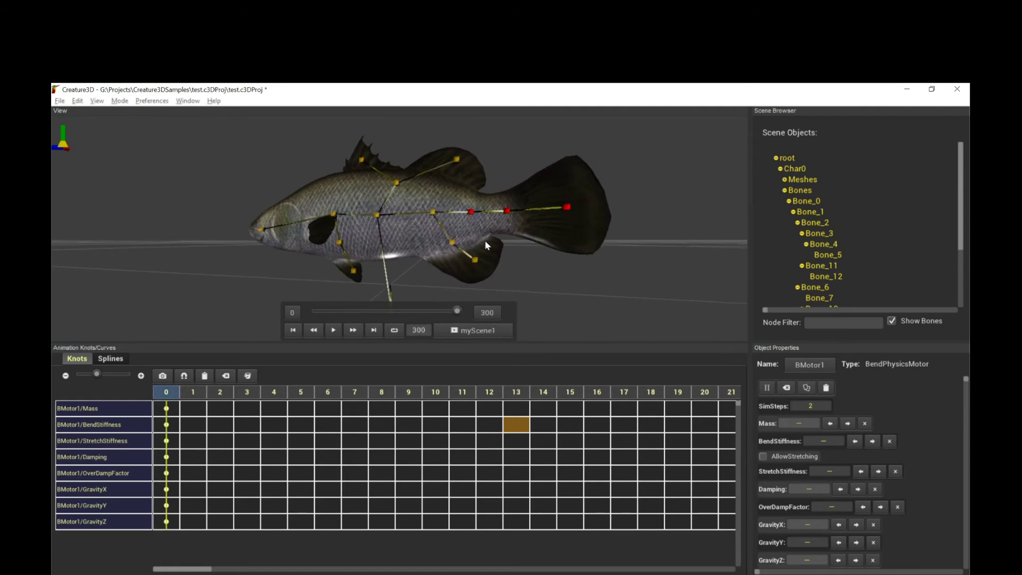
Test-play the tail bend with trial BendStiffness values of 600 and 50.
{"action": "left_click", "coordinate": [334, 330]}
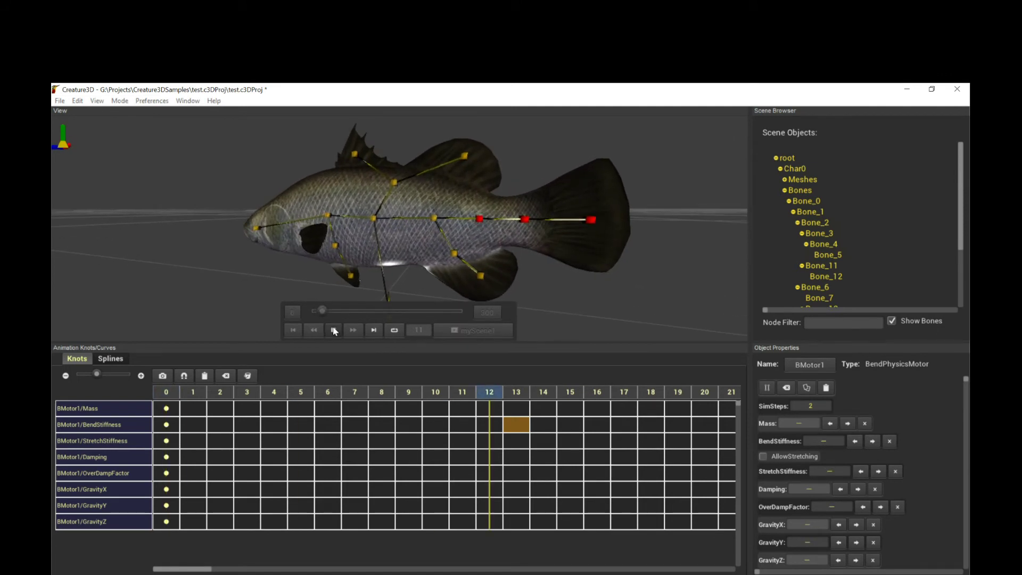
{"action": "left_click", "coordinate": [293, 330]}
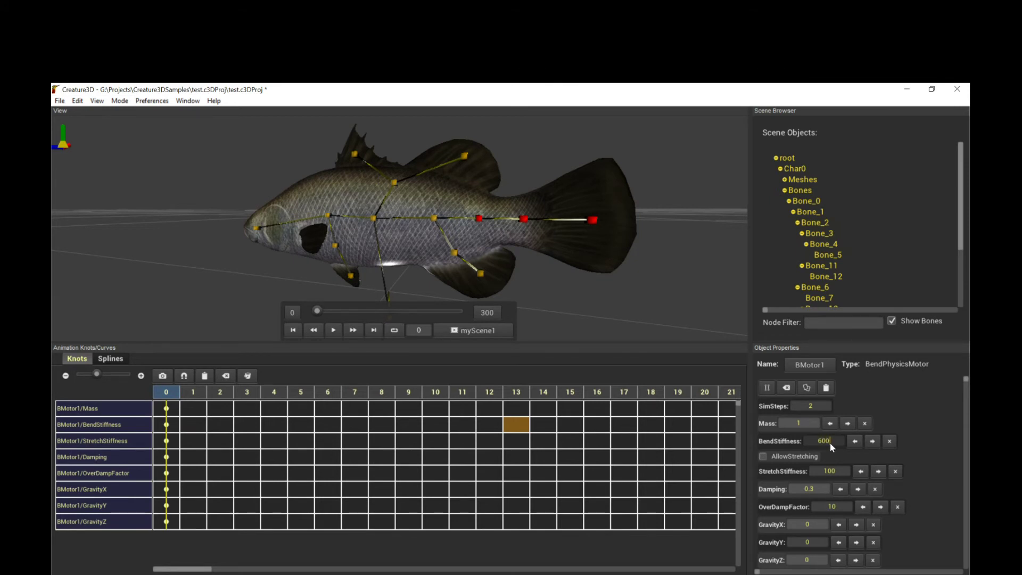
{"action": "left_click", "coordinate": [334, 330]}
{"action": "left_click_drag", "start_coordinate": [401, 285], "coordinate": [547, 257]}
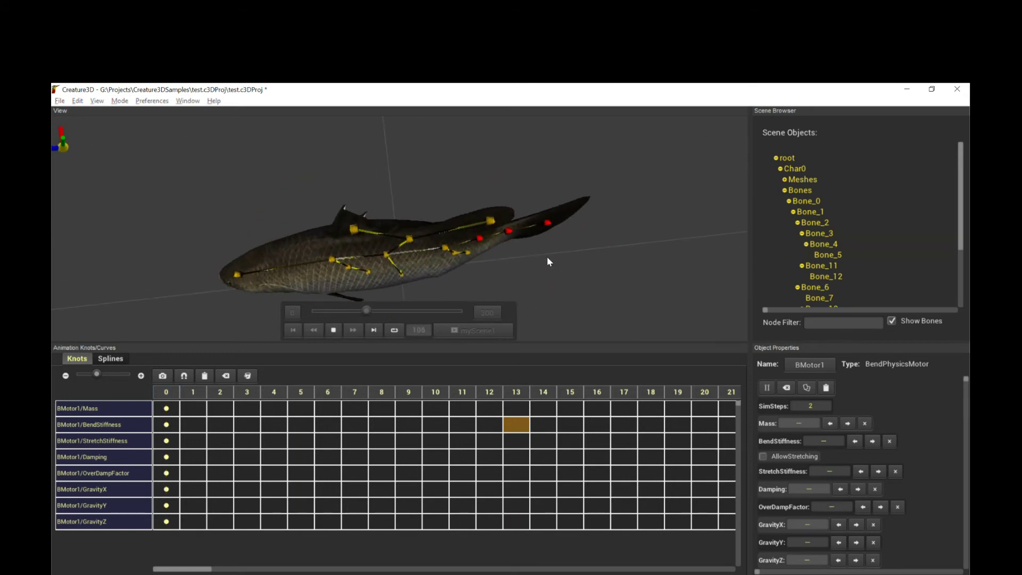
{"action": "key", "text": "space"}
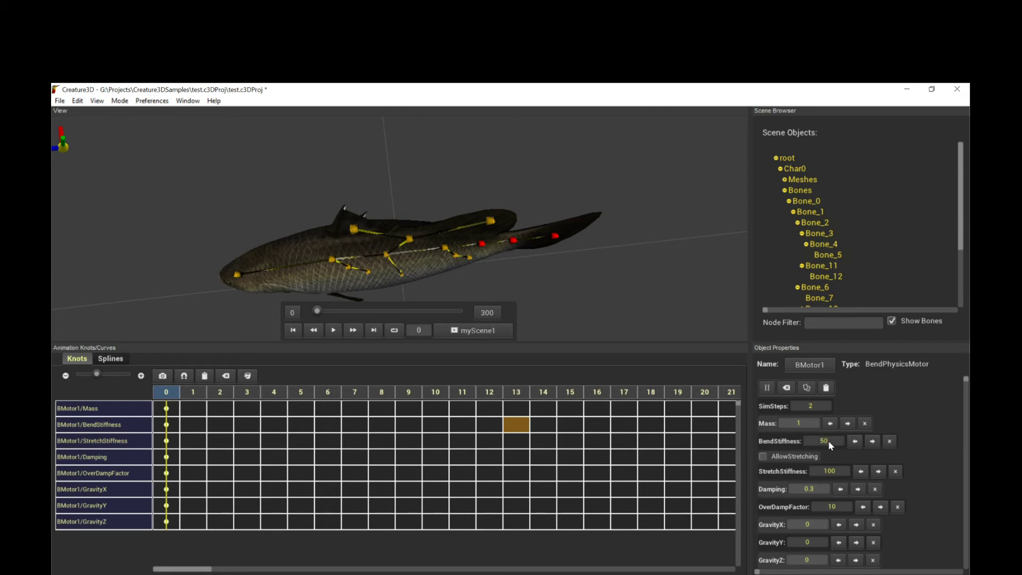
{"action": "left_click", "coordinate": [334, 330]}
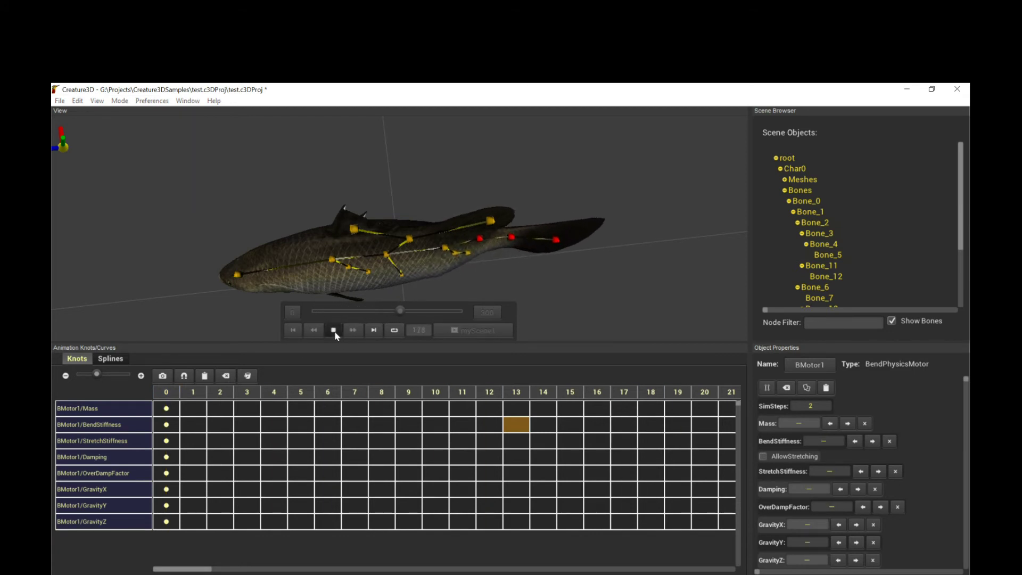
{"action": "left_click", "coordinate": [334, 330]}
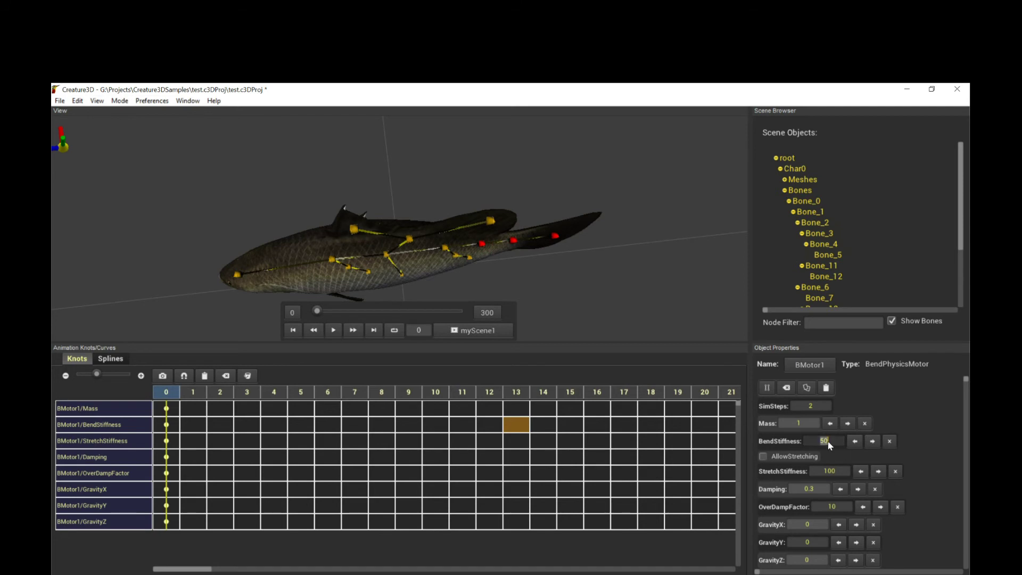
{"action": "left_click", "coordinate": [335, 330]}
Preview BendStiffness 200, rewind to frame 0, and select the tail's rotate cycle motor.
{"action": "left_click", "coordinate": [334, 331]}
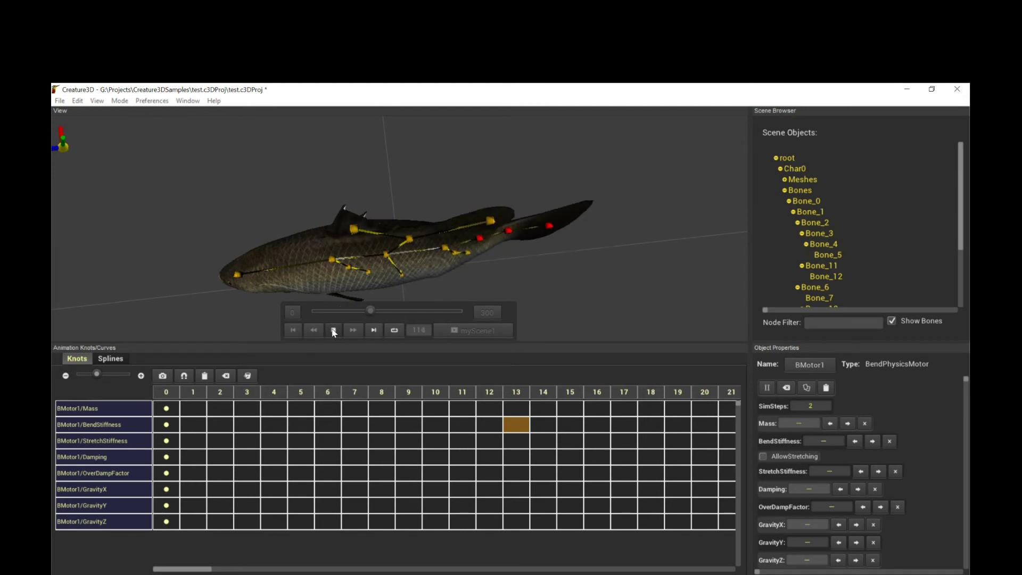
{"action": "left_click", "coordinate": [334, 330]}
{"action": "left_click", "coordinate": [294, 330]}
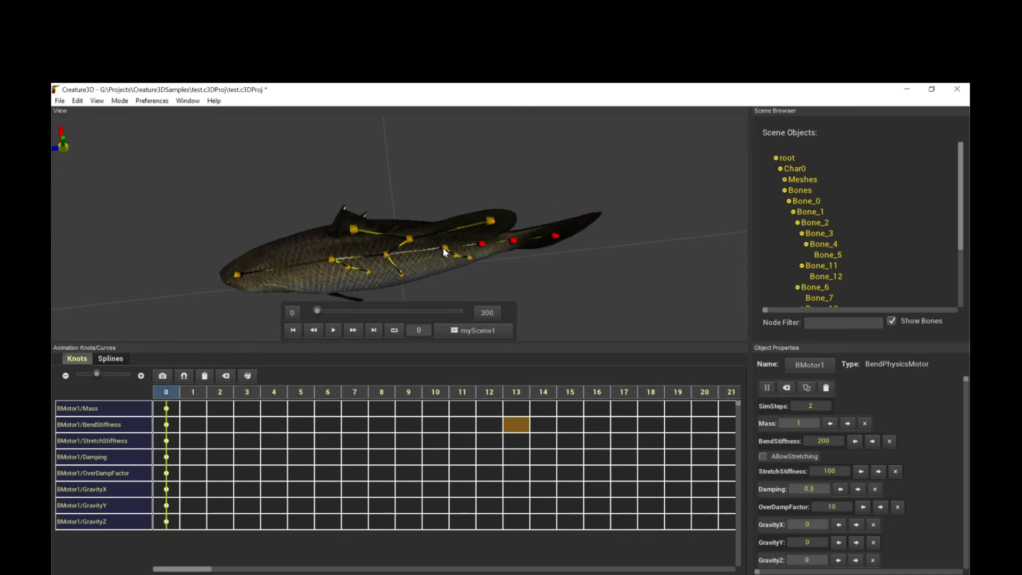
{"action": "left_click", "coordinate": [445, 248]}
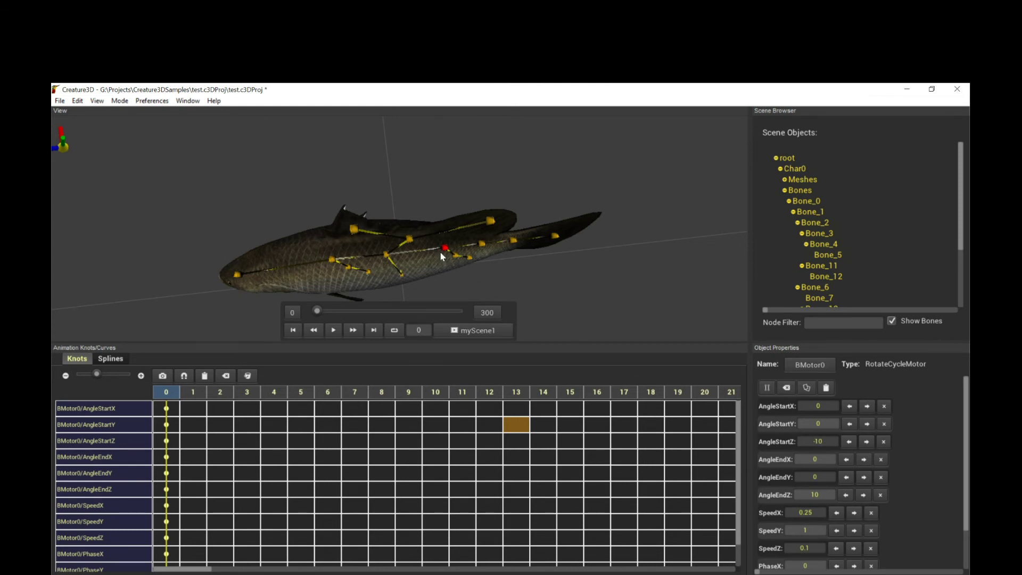
Set BMotor0's AngleStartZ to -15 and AngleEndZ to 15.
{"action": "scroll", "coordinate": [439, 247], "scroll_direction": "up", "scroll_amount": 3}
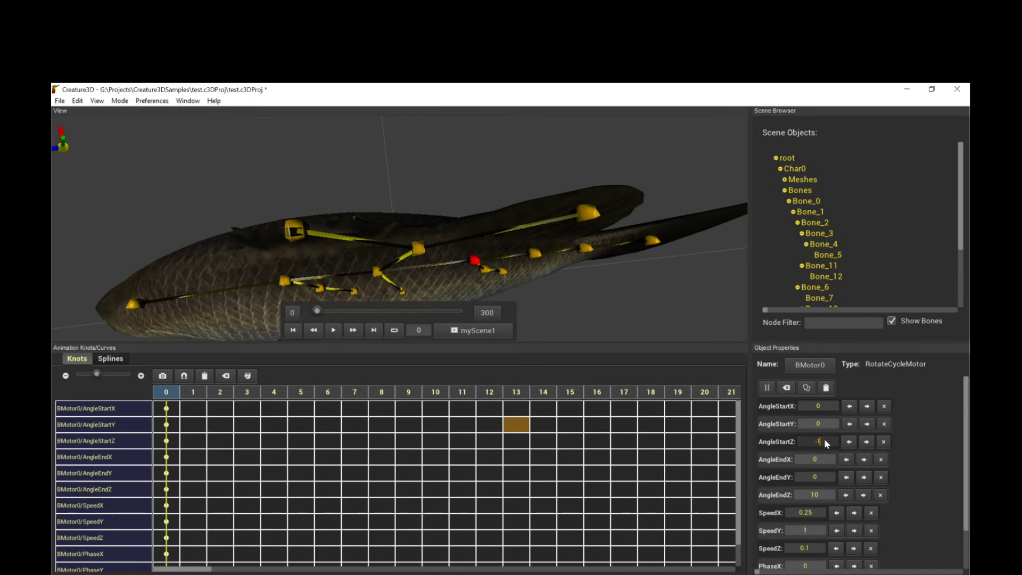
{"action": "key", "text": "Return"}
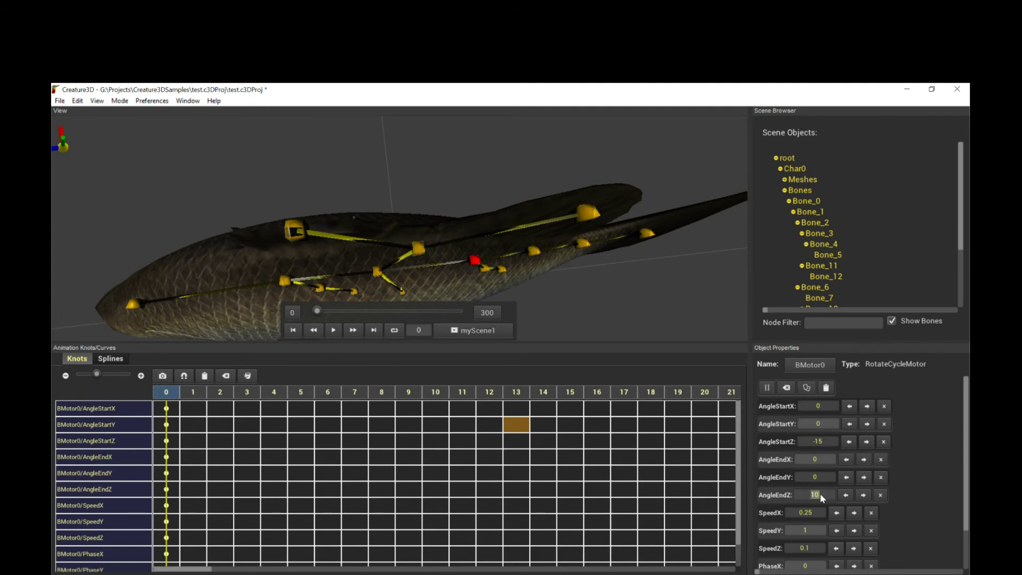
{"action": "key", "text": "Return"}
{"action": "scroll", "coordinate": [623, 267], "scroll_direction": "down", "scroll_amount": 4}
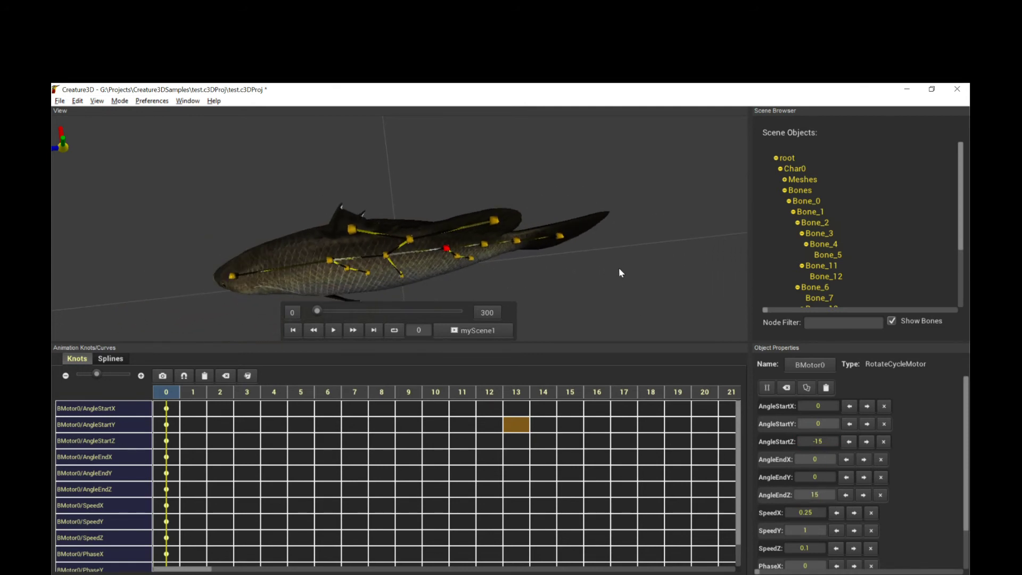
Preview the wider tail swing from the side, then select the root bone Bone_0.
{"action": "left_click", "coordinate": [334, 330]}
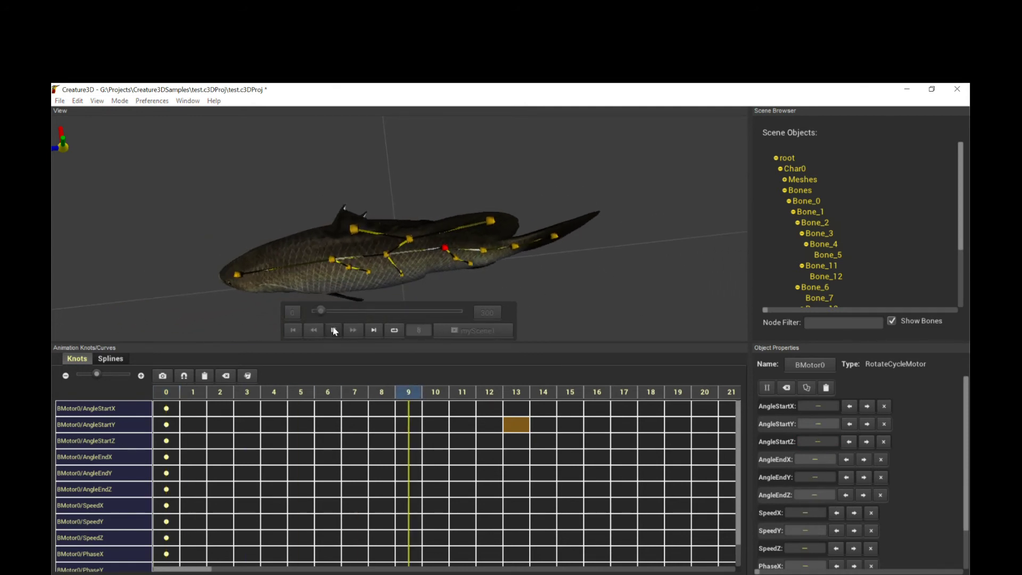
{"action": "left_click_drag", "start_coordinate": [441, 282], "coordinate": [479, 213]}
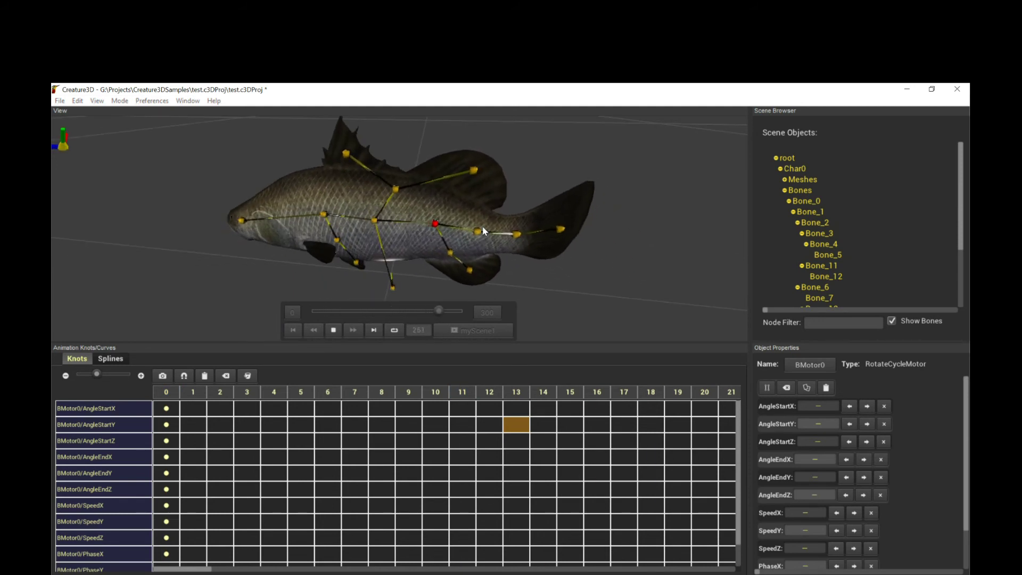
{"action": "key", "text": "space"}
{"action": "left_click_drag", "start_coordinate": [456, 256], "coordinate": [479, 246]}
{"action": "scroll", "coordinate": [476, 248], "scroll_direction": "up", "scroll_amount": 5}
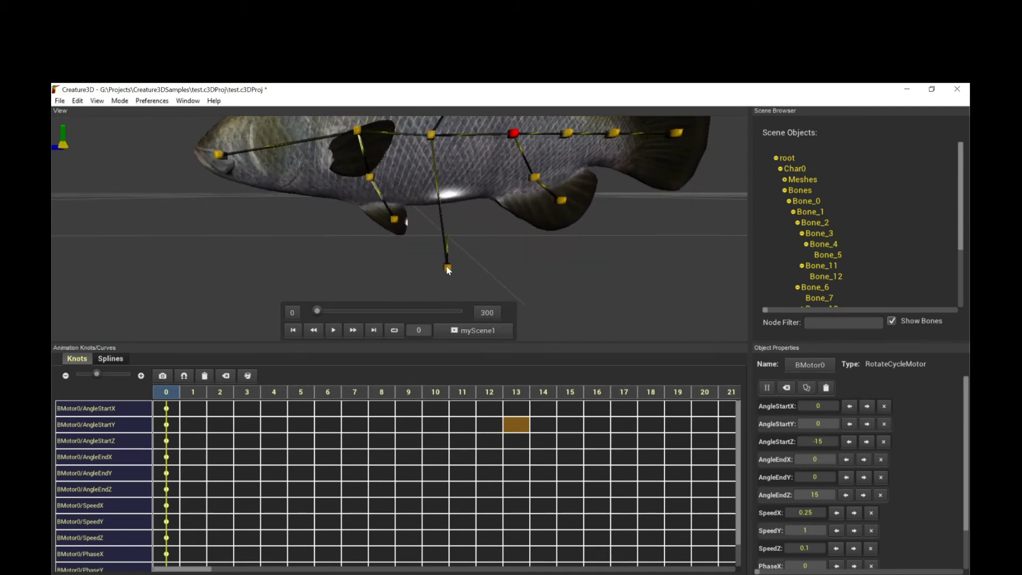
{"action": "left_click", "coordinate": [447, 268]}
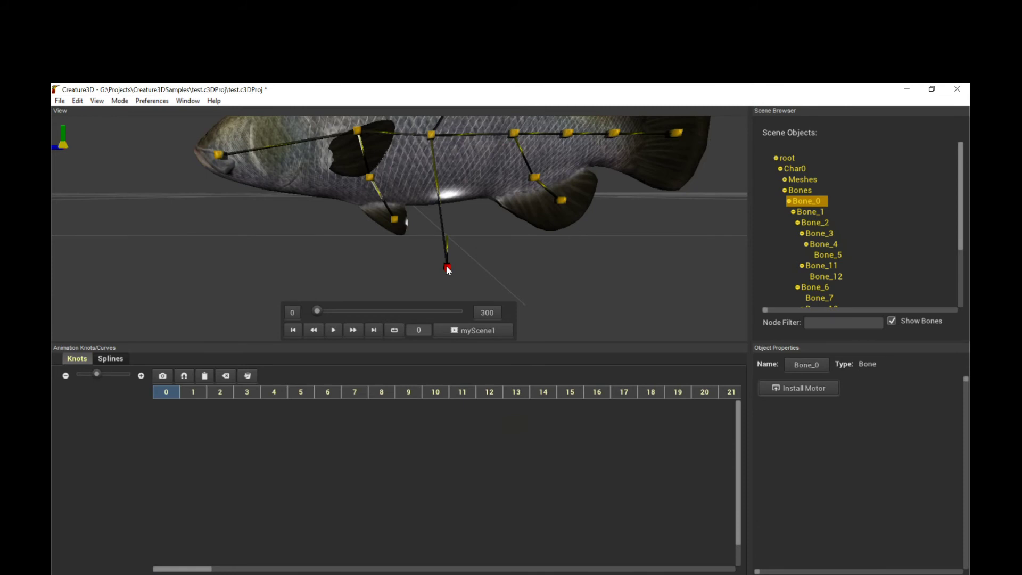
Install a Move Bounce Motor on Bone_0 and preview its bounce.
{"action": "left_click", "coordinate": [795, 390]}
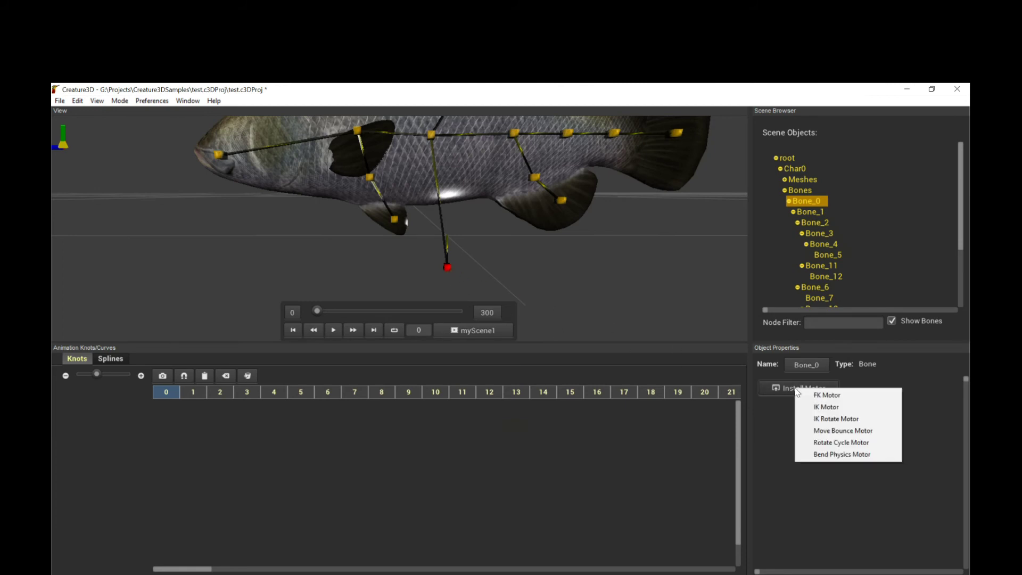
{"action": "left_click", "coordinate": [837, 432]}
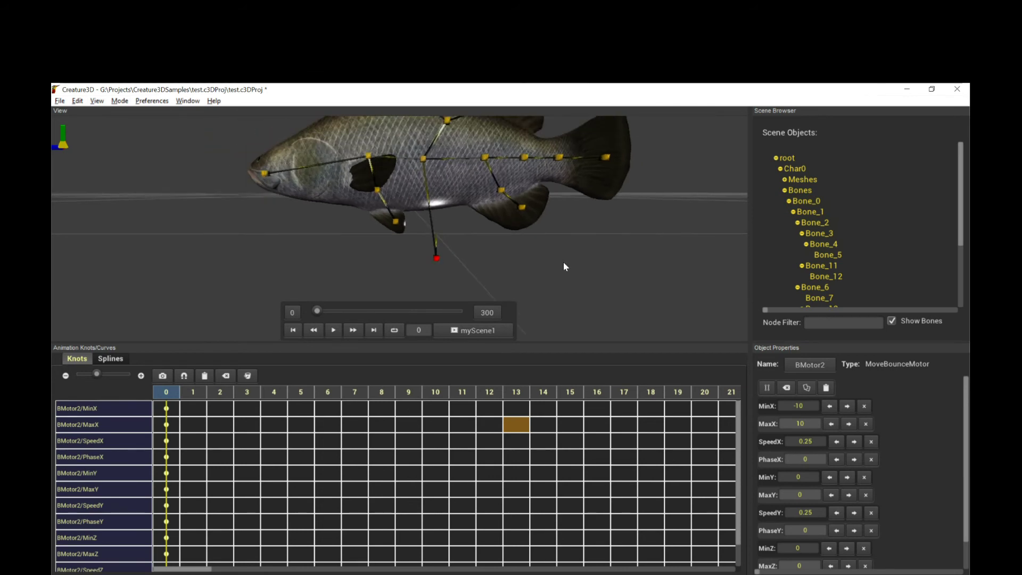
{"action": "key", "text": "space"}
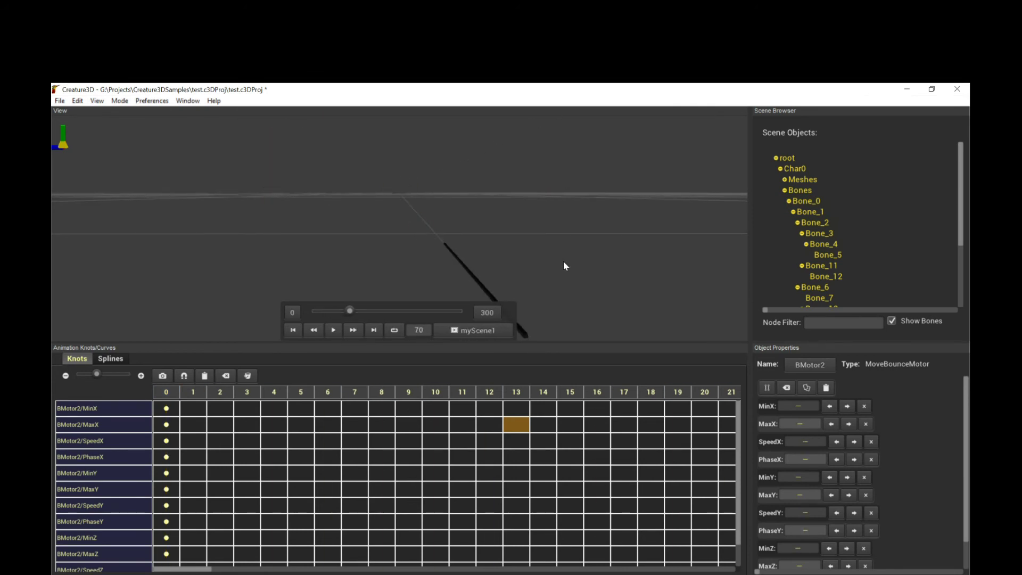
{"action": "key", "text": "space"}
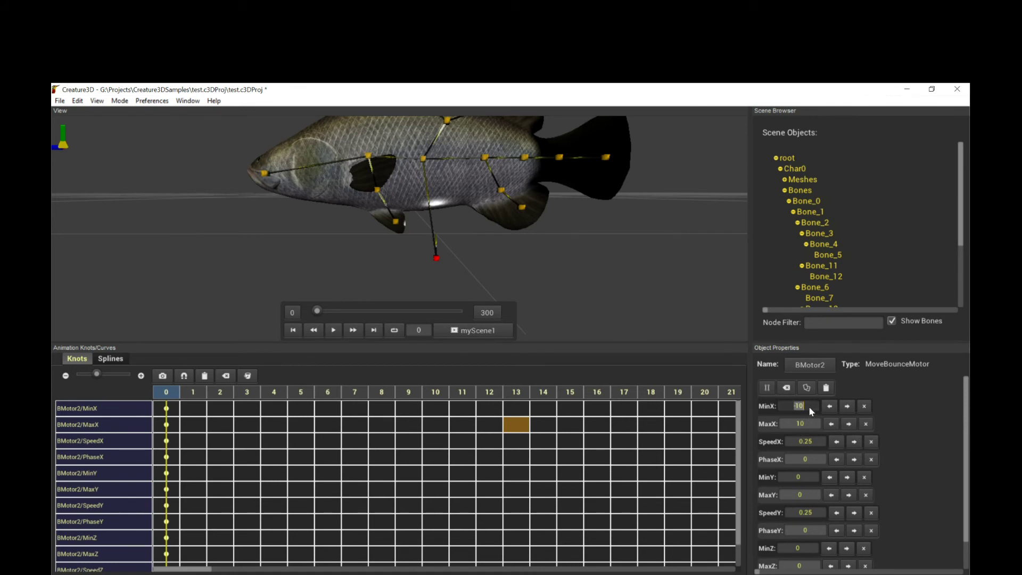
Zero the bounce's MinX and MaxX and play the resulting vertical bob.
{"action": "key", "text": "Return"}
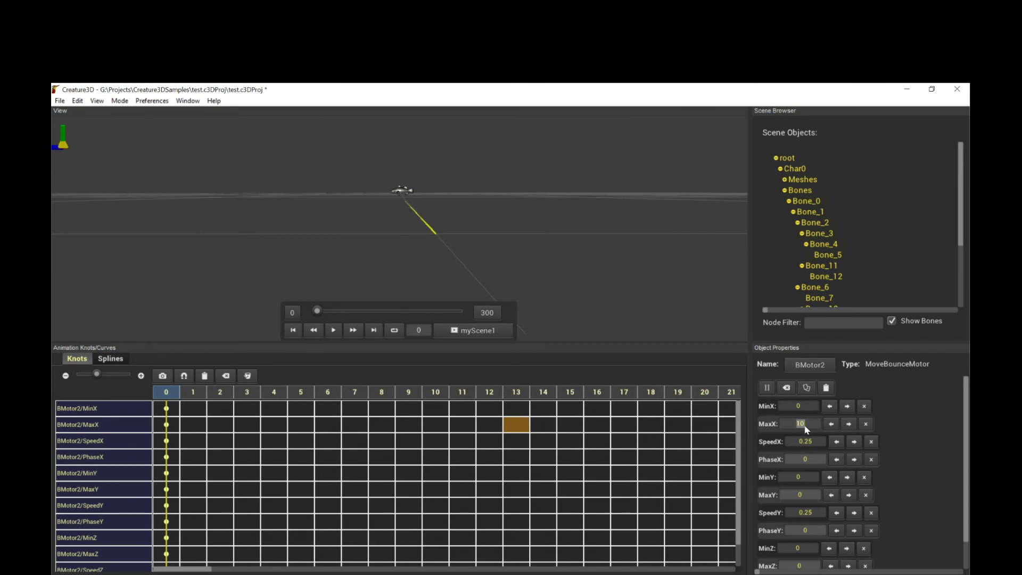
{"action": "key", "text": "Return"}
{"action": "key", "text": "space"}
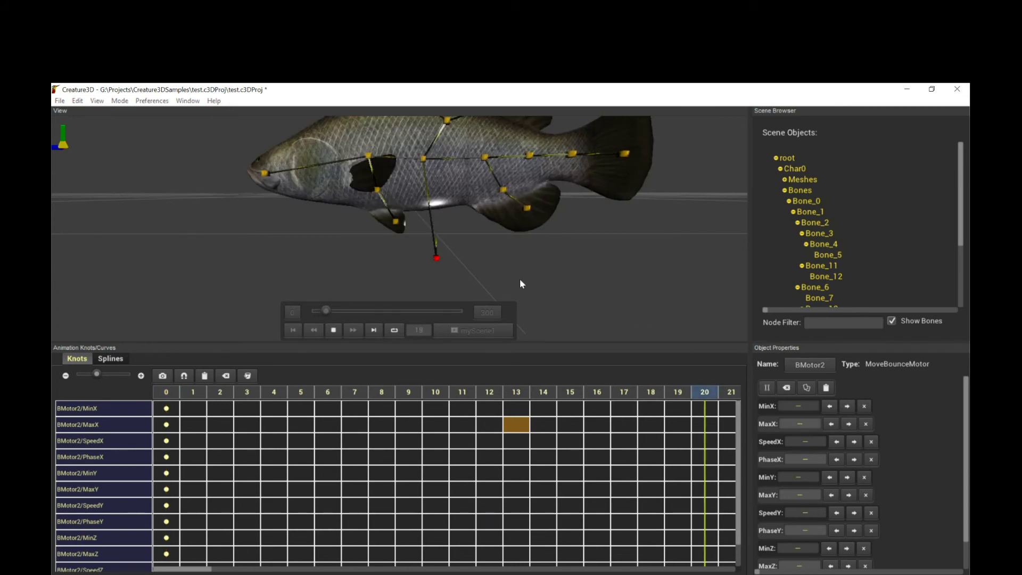
Set BMotor2's MaxY to 0.01 and preview the bounce from frame 0.
{"action": "left_click", "coordinate": [334, 330]}
{"action": "left_click", "coordinate": [293, 330]}
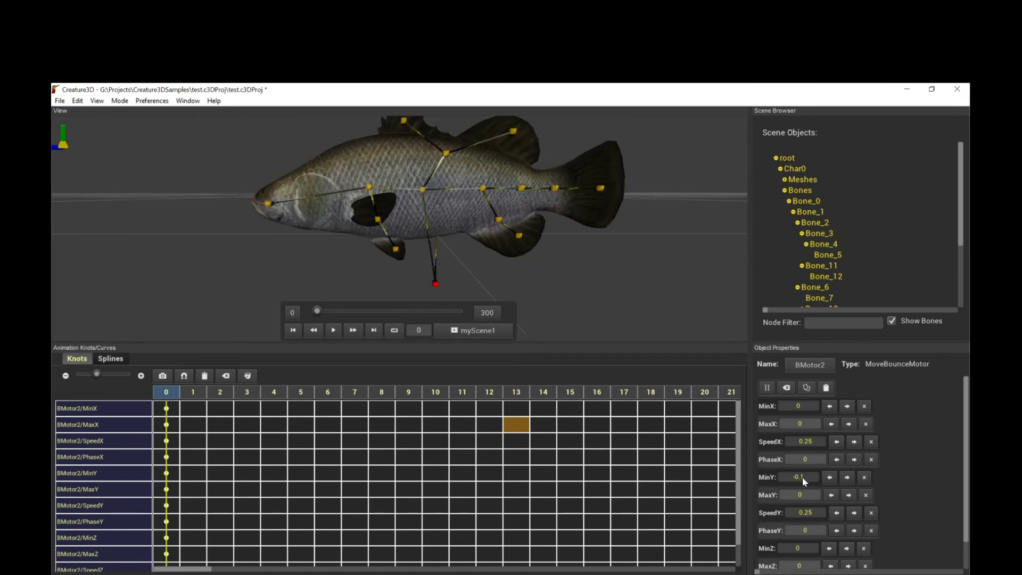
{"action": "left_click", "coordinate": [807, 497]}
{"action": "key", "text": "space"}
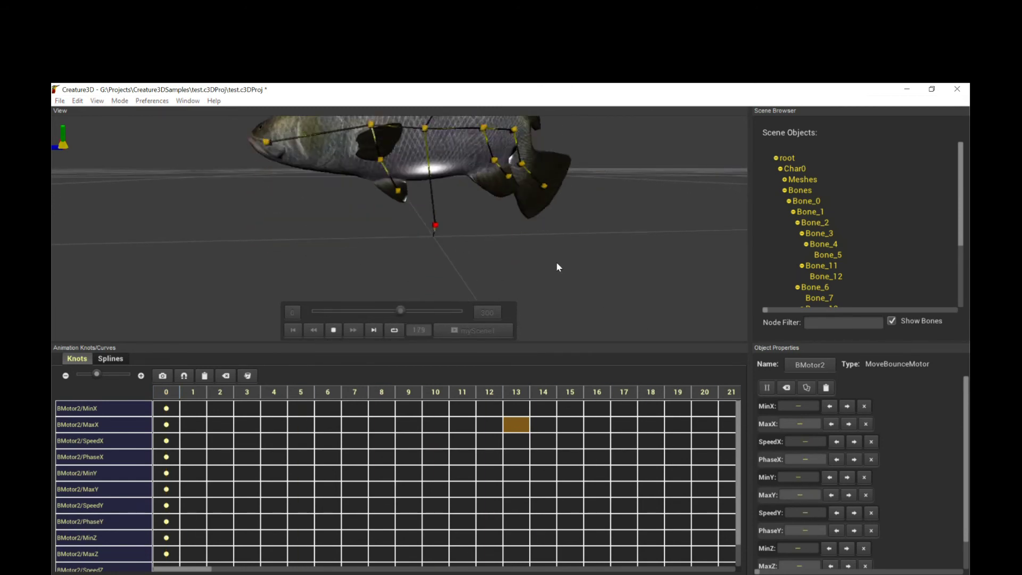
{"action": "key", "text": "space"}
Set MinY to -0.01, replay the bob, and select SpeedY for editing.
{"action": "left_click", "coordinate": [802, 476]}
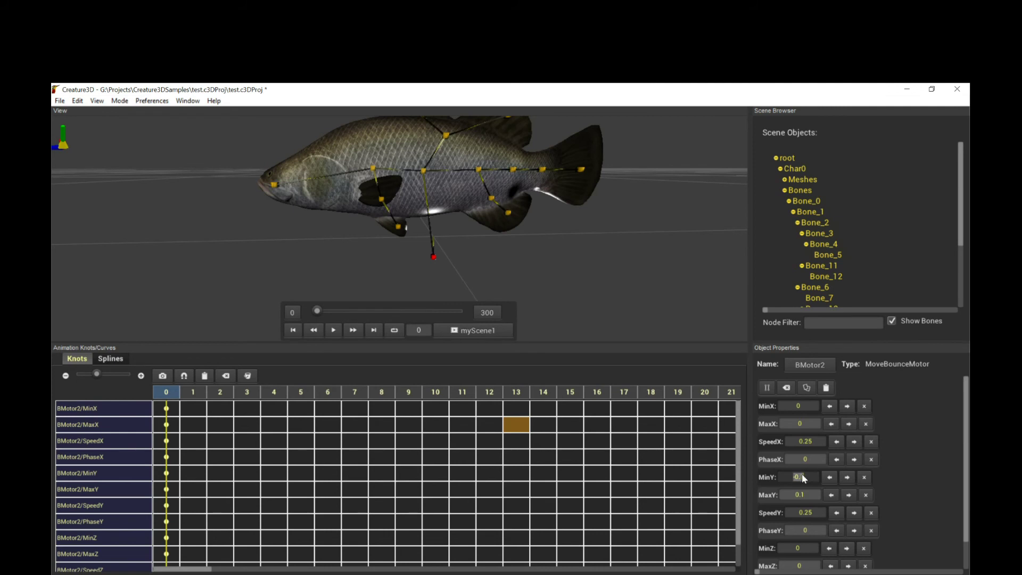
{"action": "type", "text": "-"}
{"action": "type", "text": "0.1"}
{"action": "type", "text": "1"}
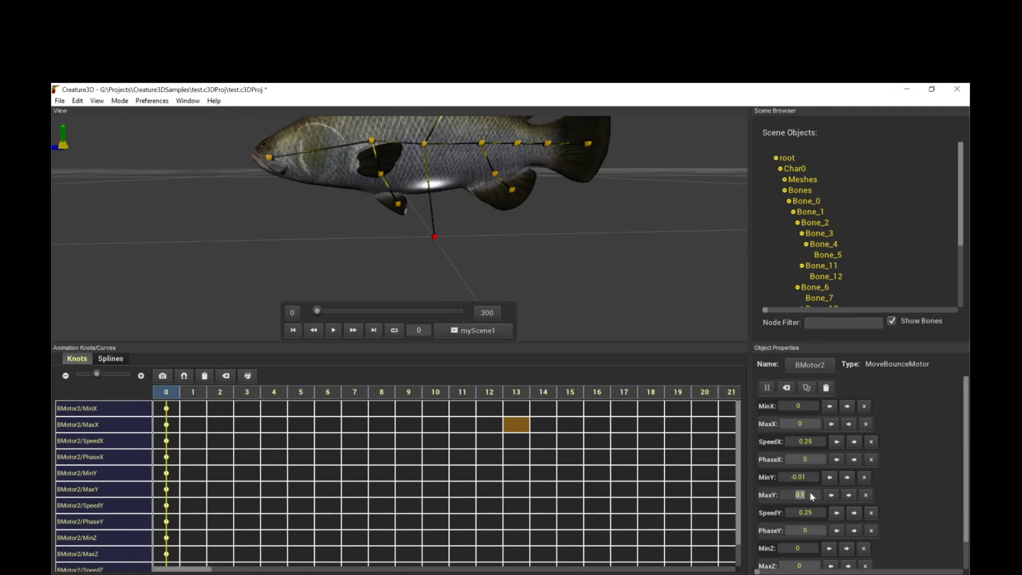
{"action": "key", "text": "space"}
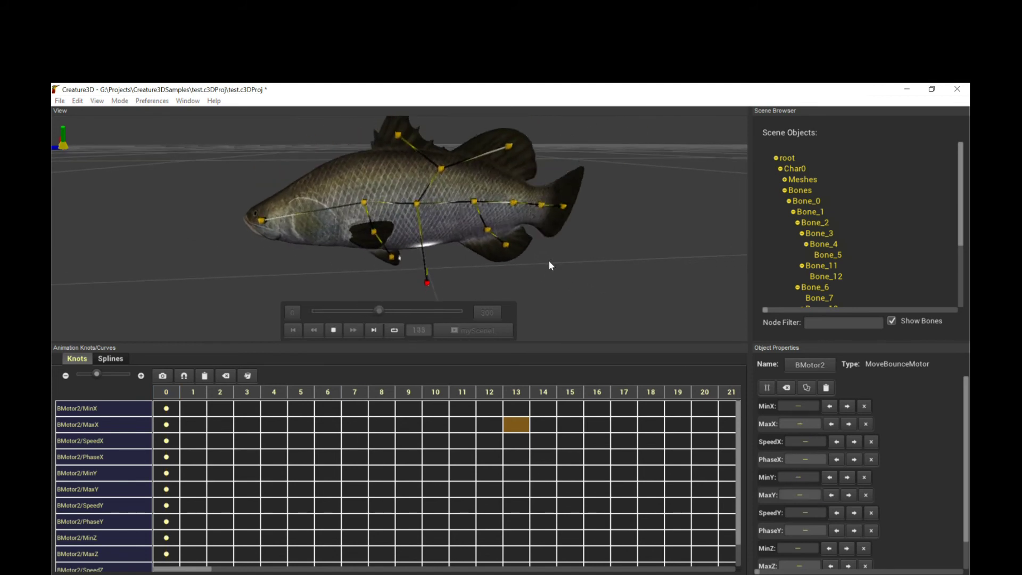
{"action": "key", "text": "space"}
{"action": "key", "text": "Home"}
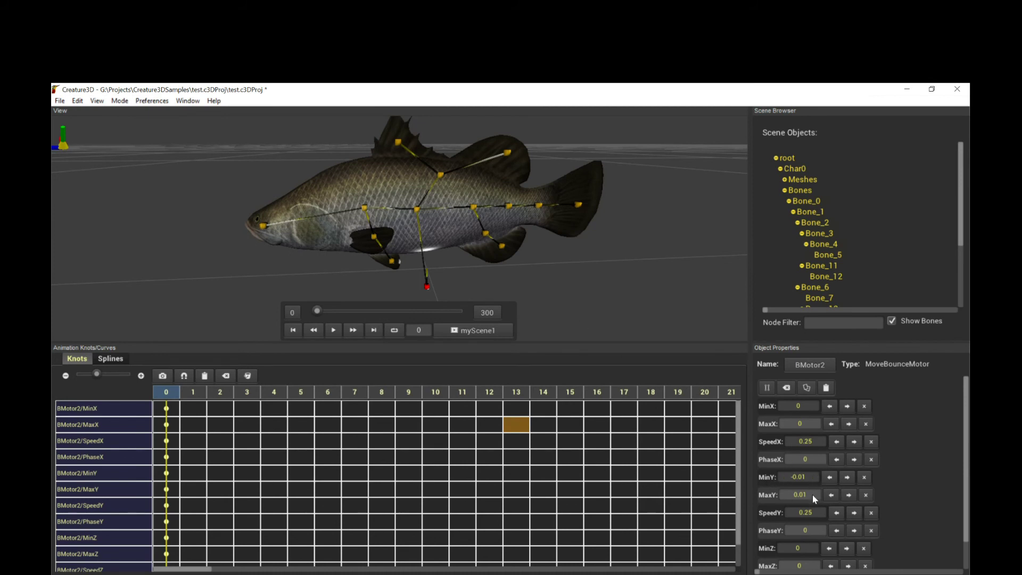
{"action": "double_click", "coordinate": [819, 516]}
Lower SpeedY to 0.1 and replay the slower bob several times from frame 0.
{"action": "key", "text": "Return"}
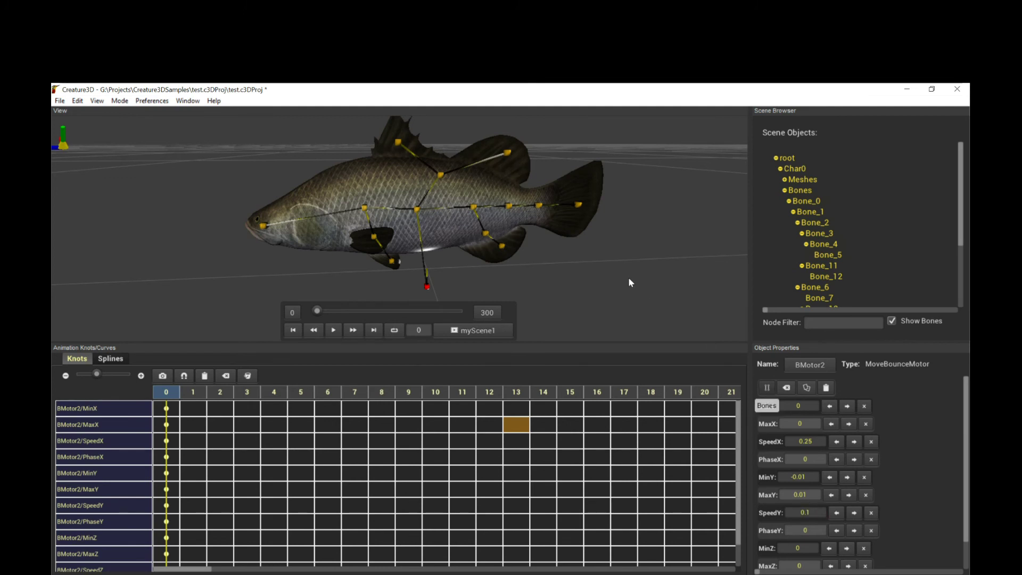
{"action": "key", "text": "space"}
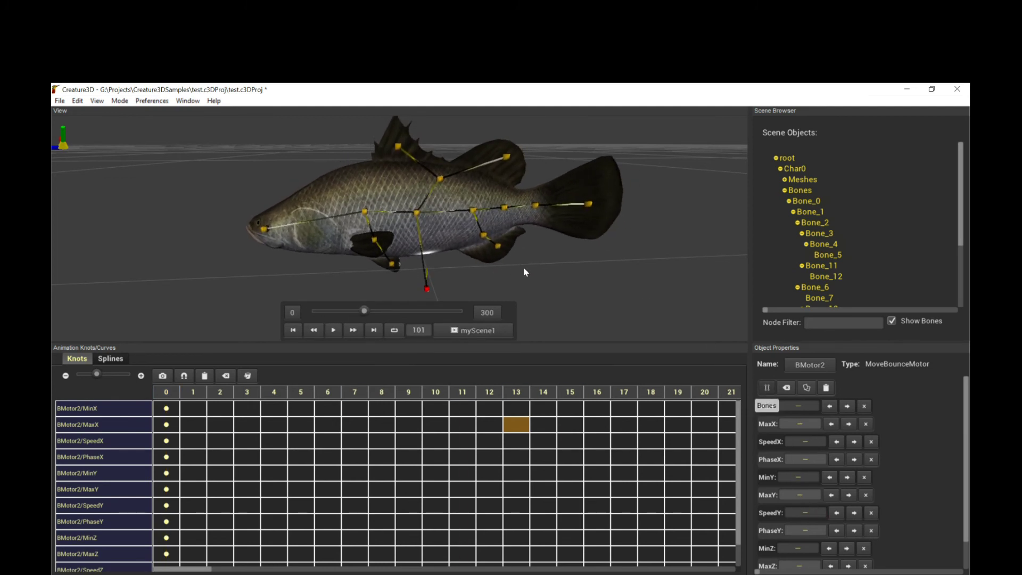
{"action": "key", "text": "space"}
{"action": "double_click", "coordinate": [811, 514]}
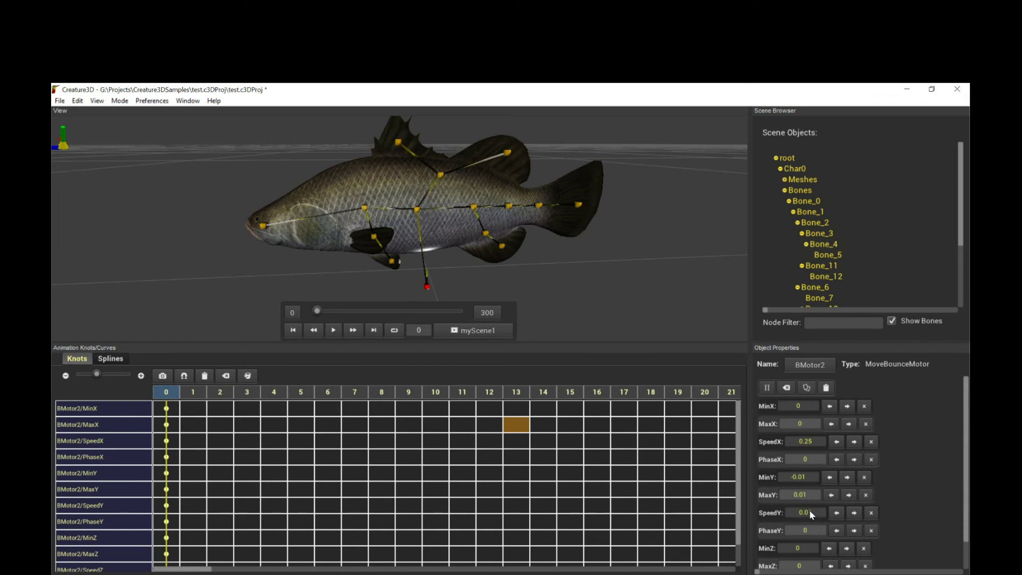
{"action": "key", "text": "space"}
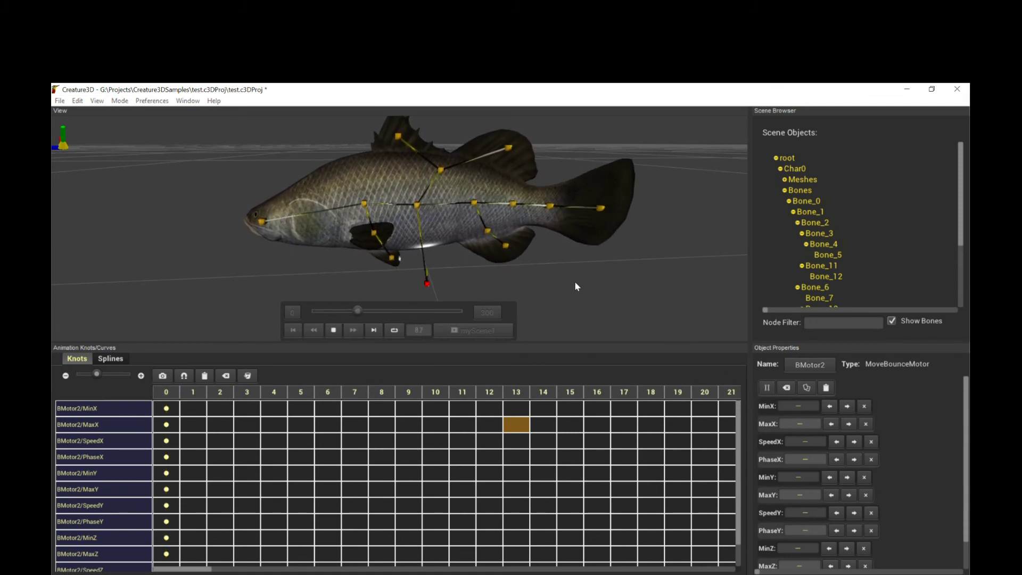
{"action": "key", "text": "space"}
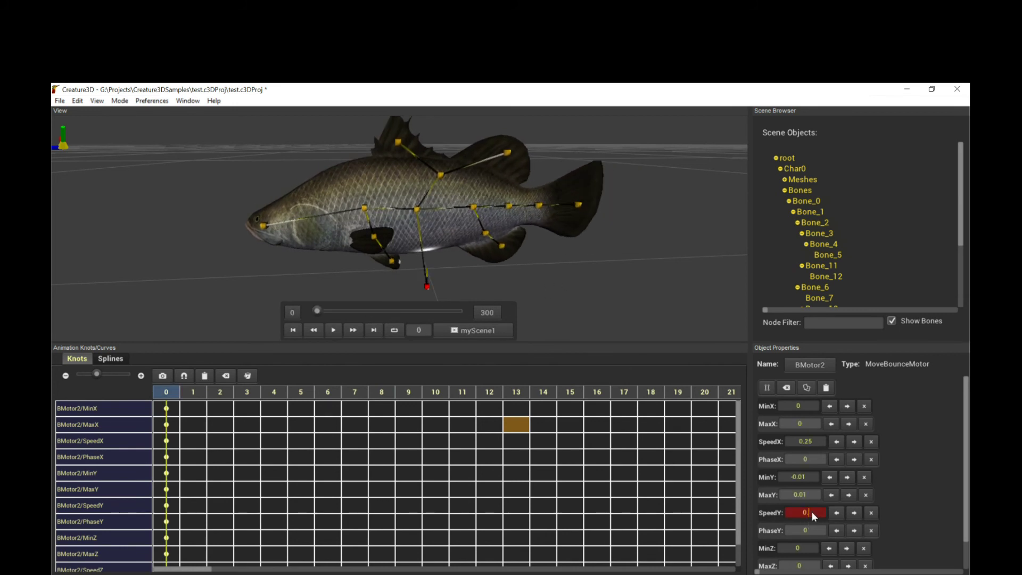
{"action": "key", "text": "space"}
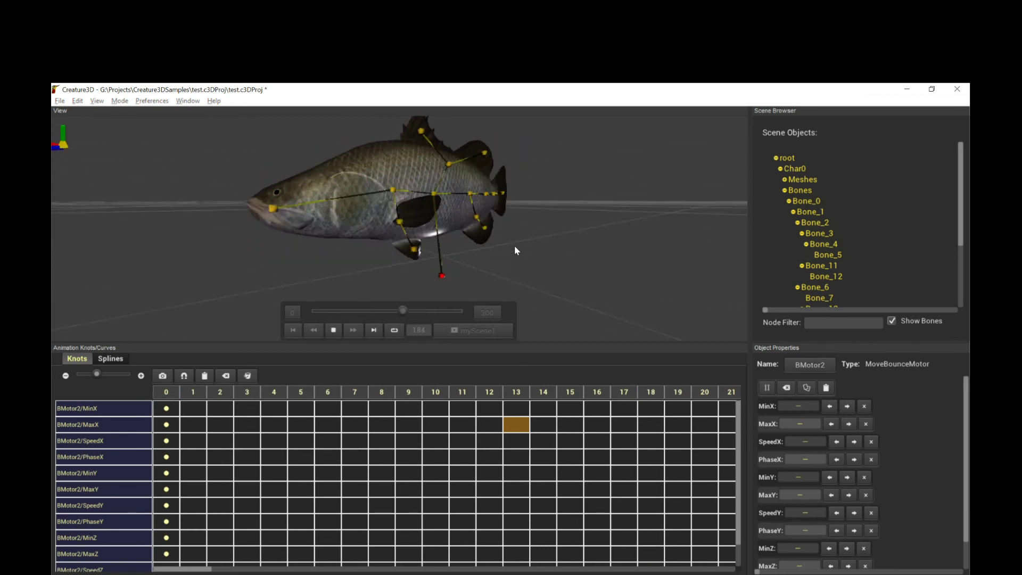
{"action": "key", "text": "space"}
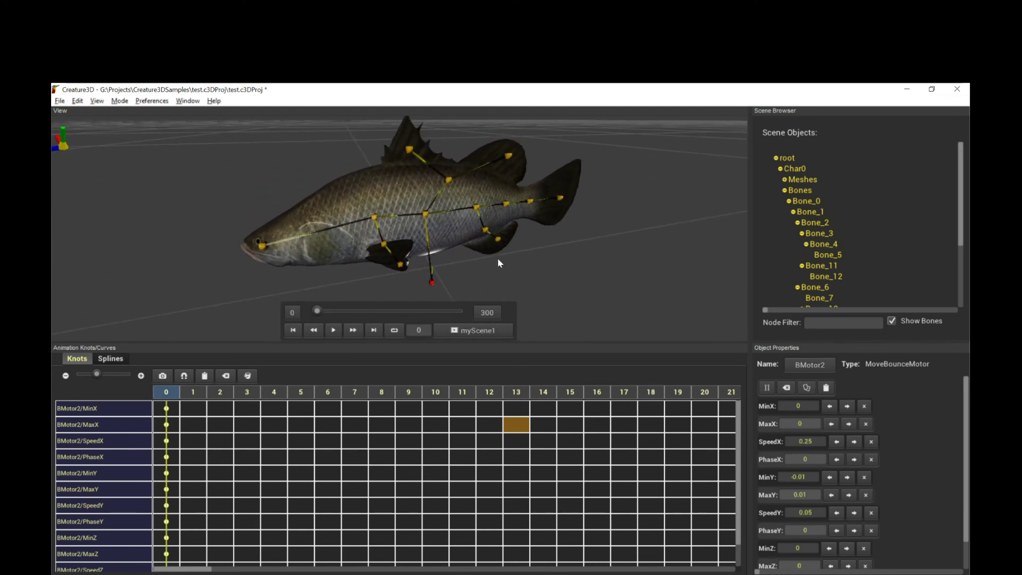
{"action": "key", "text": "space"}
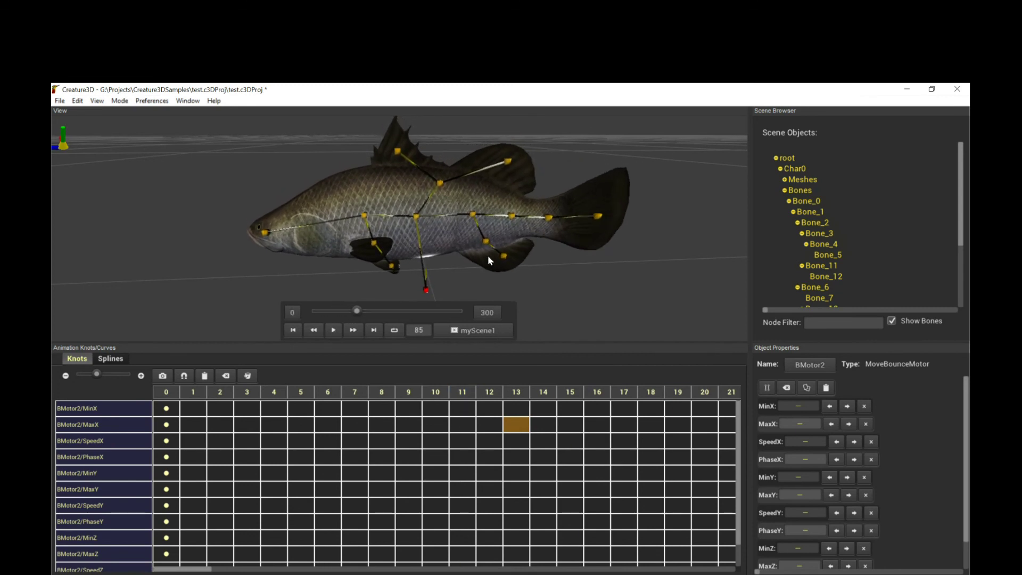
{"action": "key", "text": "space"}
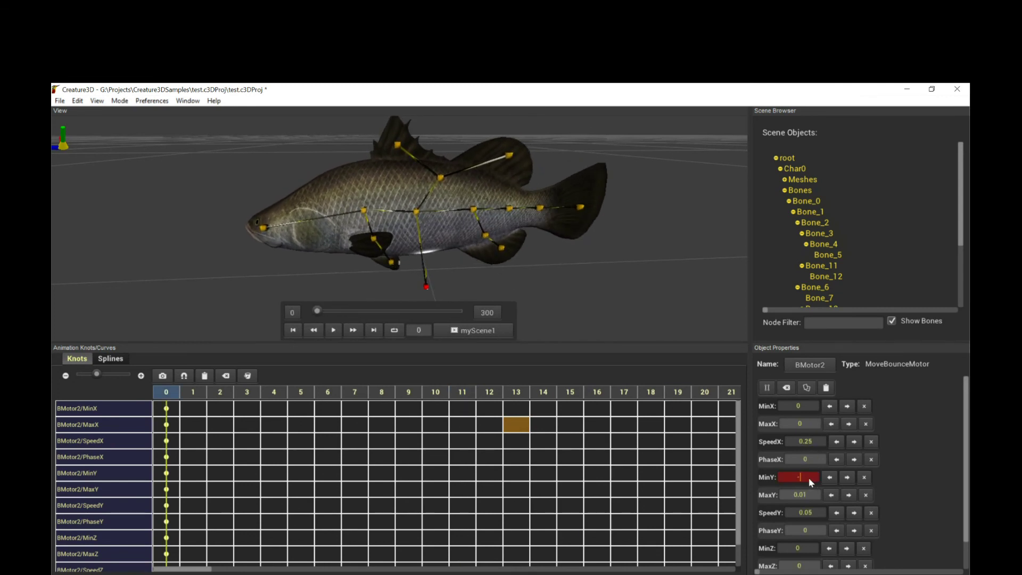
Narrow the Y range to MinY -0.005 and MaxY 0.005, previewing while orbiting.
{"action": "type", "text": "005"}
{"action": "key", "text": "Return"}
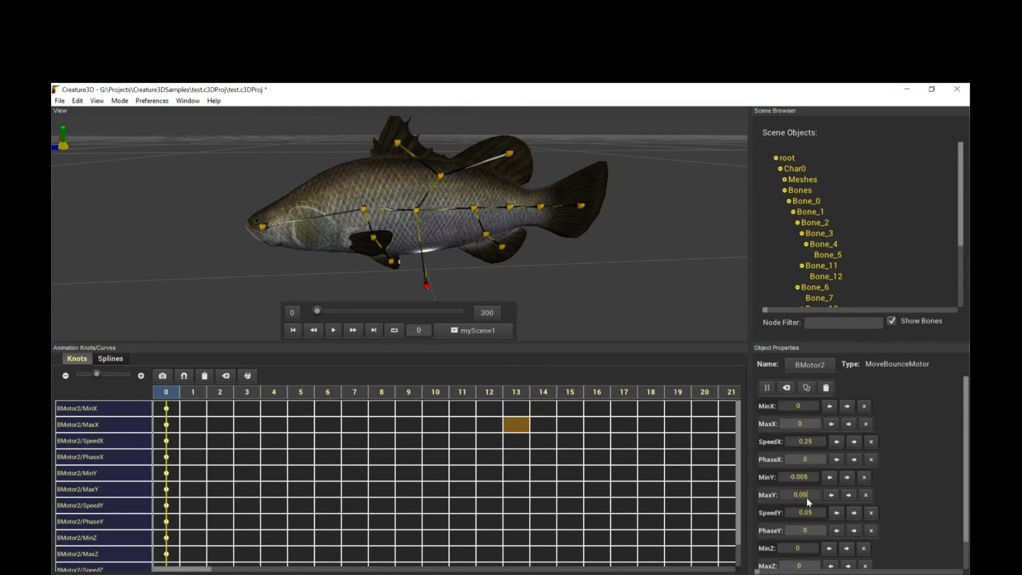
{"action": "key", "text": "space"}
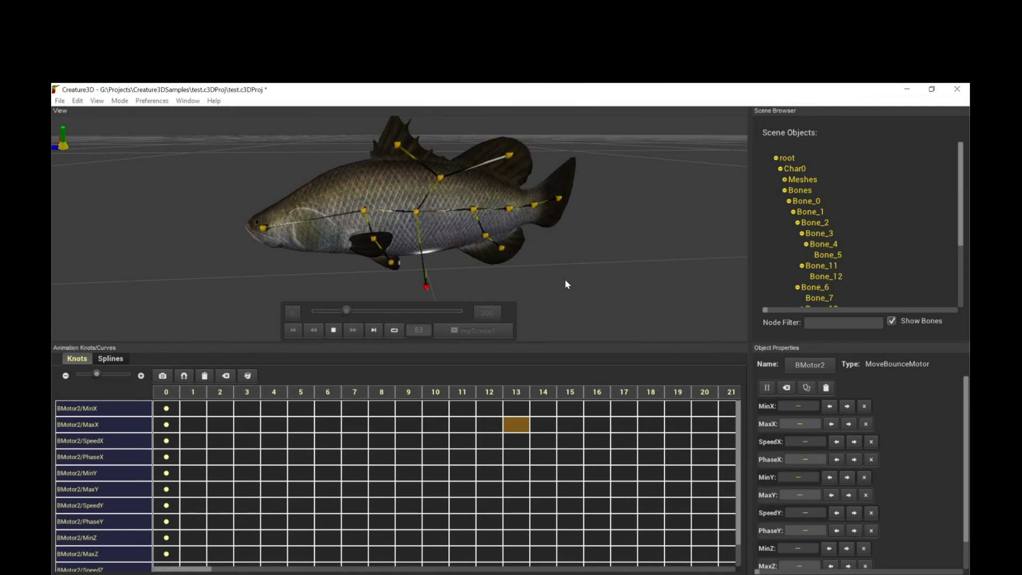
{"action": "left_click_drag", "start_coordinate": [566, 284], "coordinate": [458, 235], "text": "alt"}
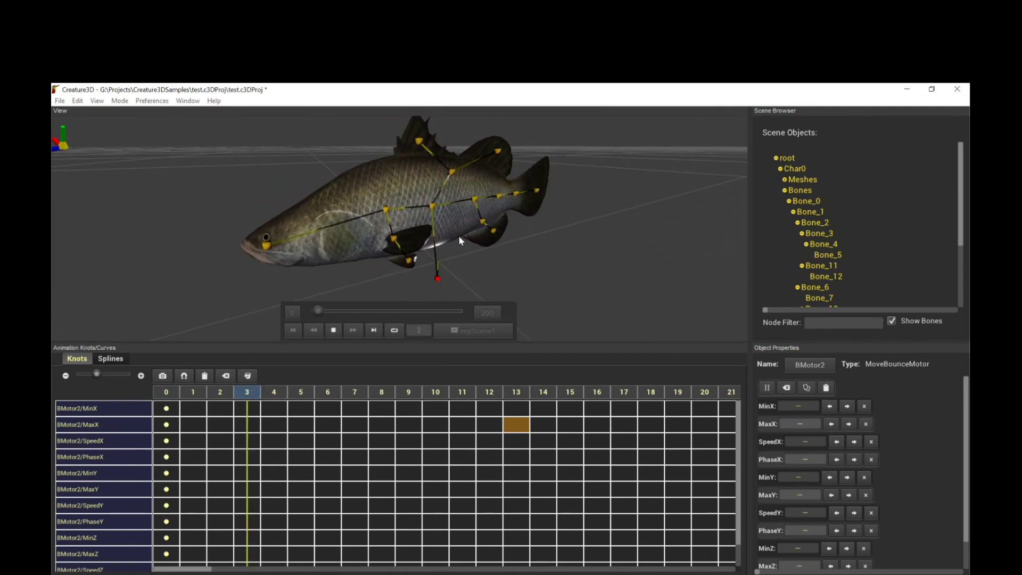
{"action": "key", "text": "space"}
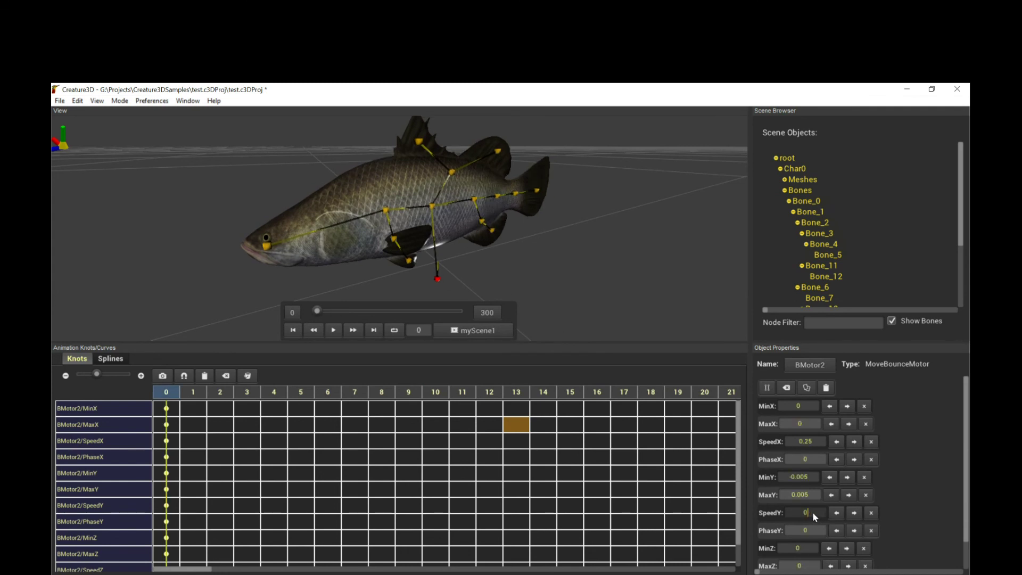
Set SpeedY to 0.08 and preview the final gentle bob from the side.
{"action": "type", "text": "08"}
{"action": "key", "text": "Return"}
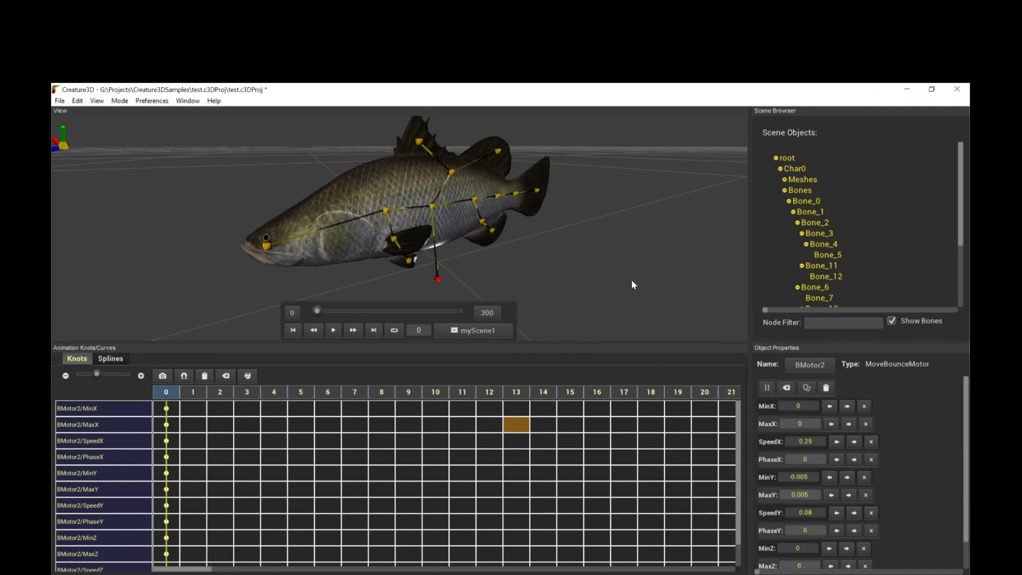
{"action": "key", "text": "space"}
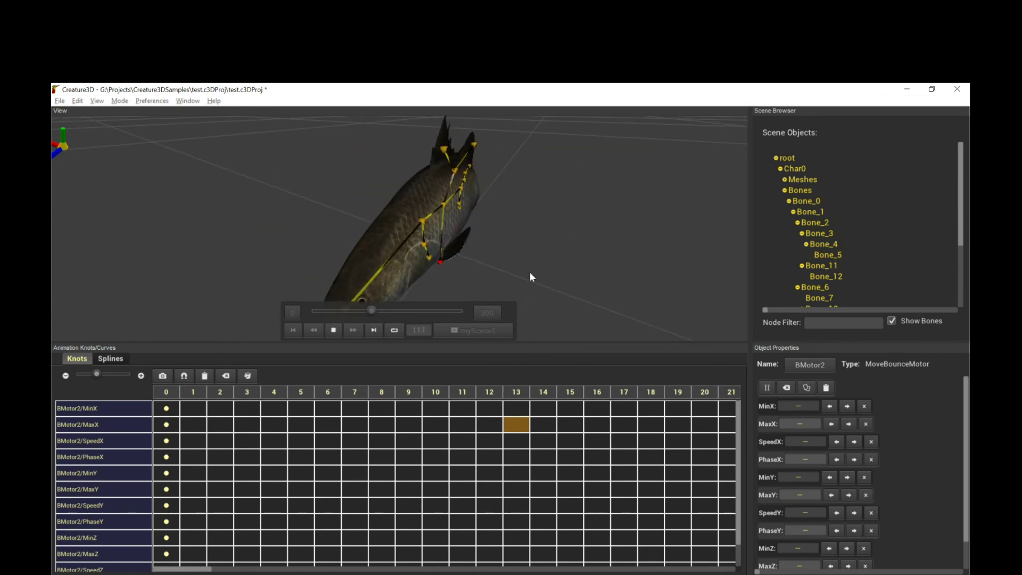
{"action": "left_click_drag", "start_coordinate": [530, 273], "coordinate": [556, 263]}
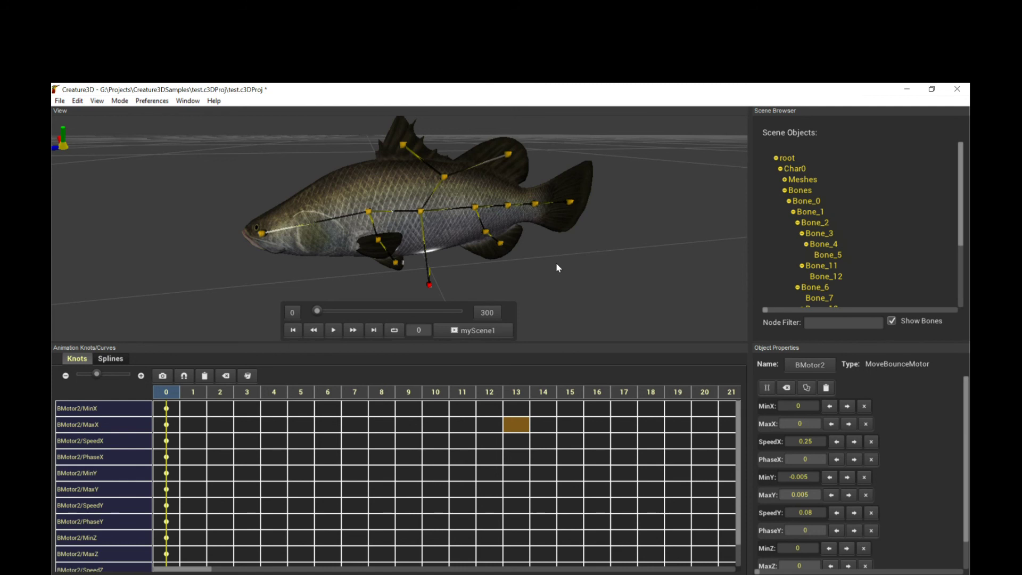
{"action": "key", "text": "space"}
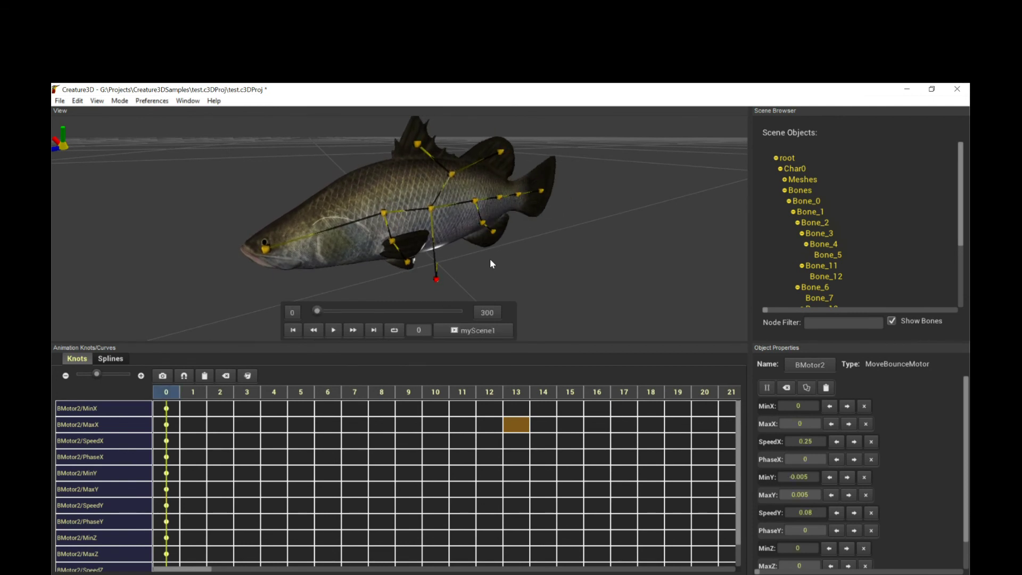
{"action": "key", "text": "space"}
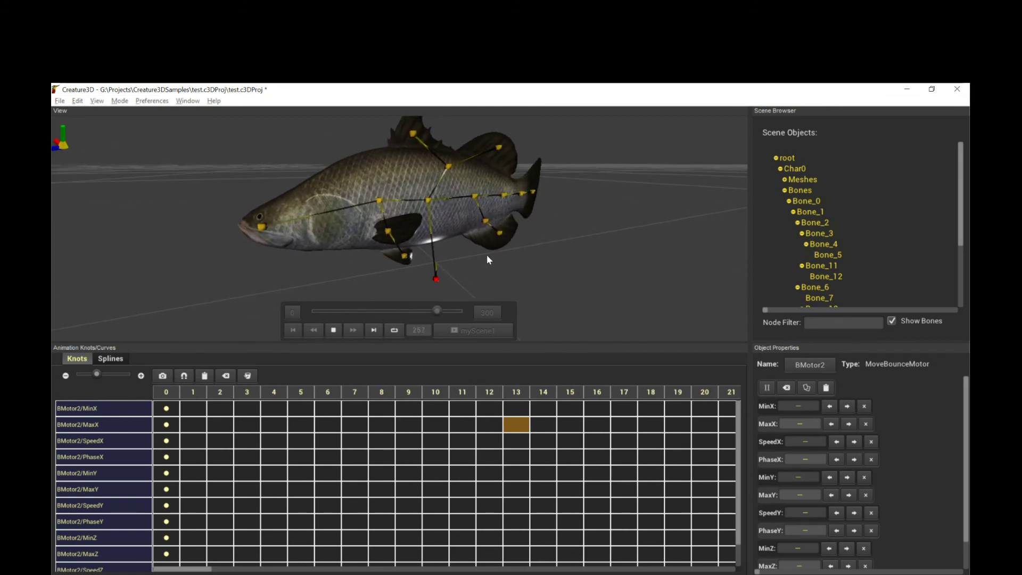
{"action": "key", "text": "space"}
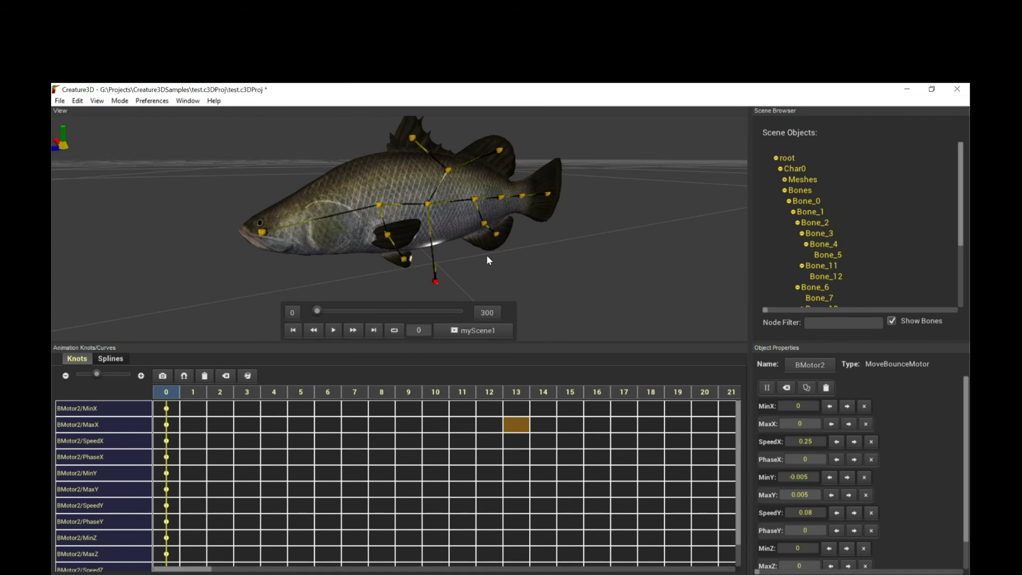
{"action": "key", "text": "space"}
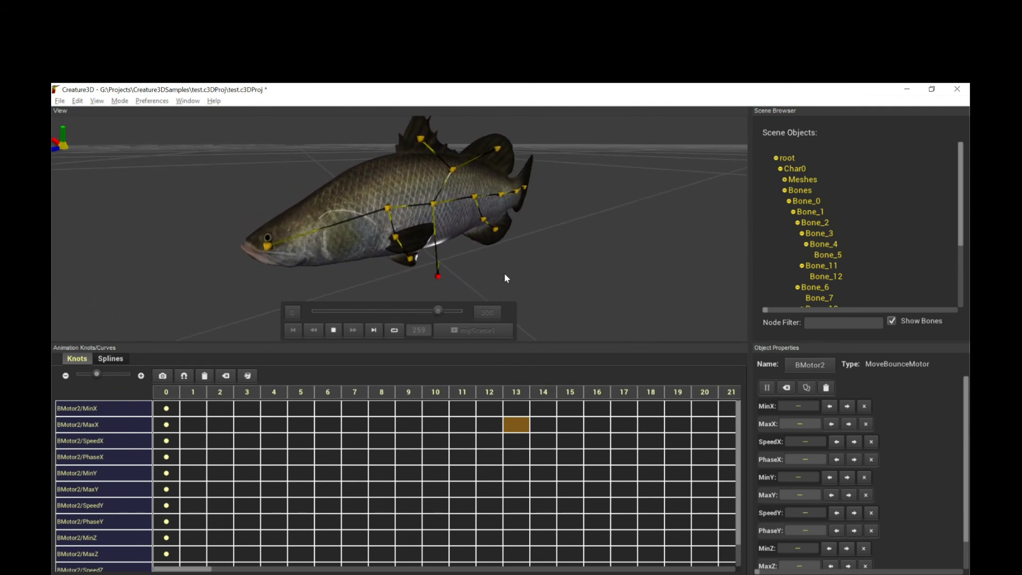
{"action": "key", "text": "space"}
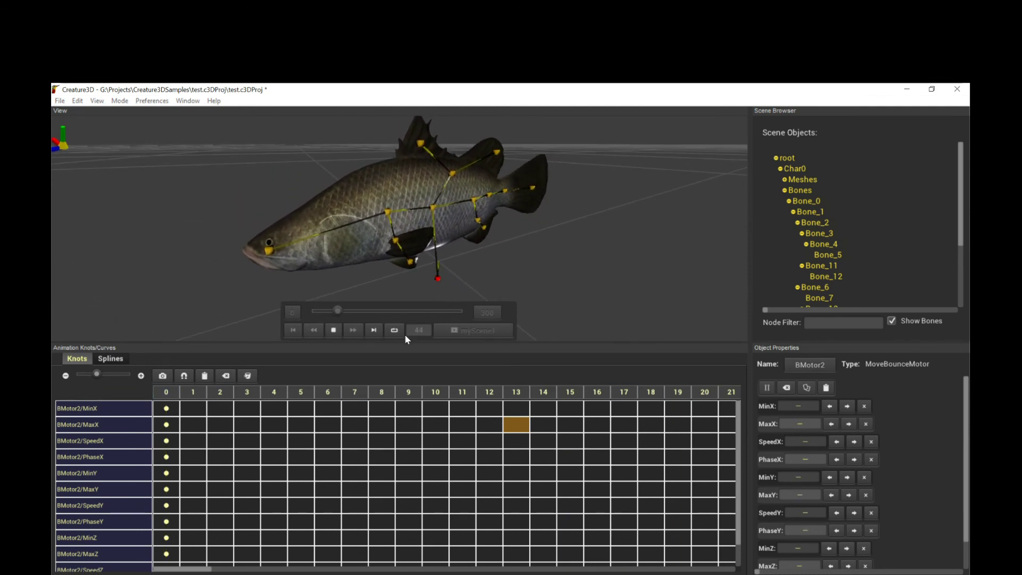